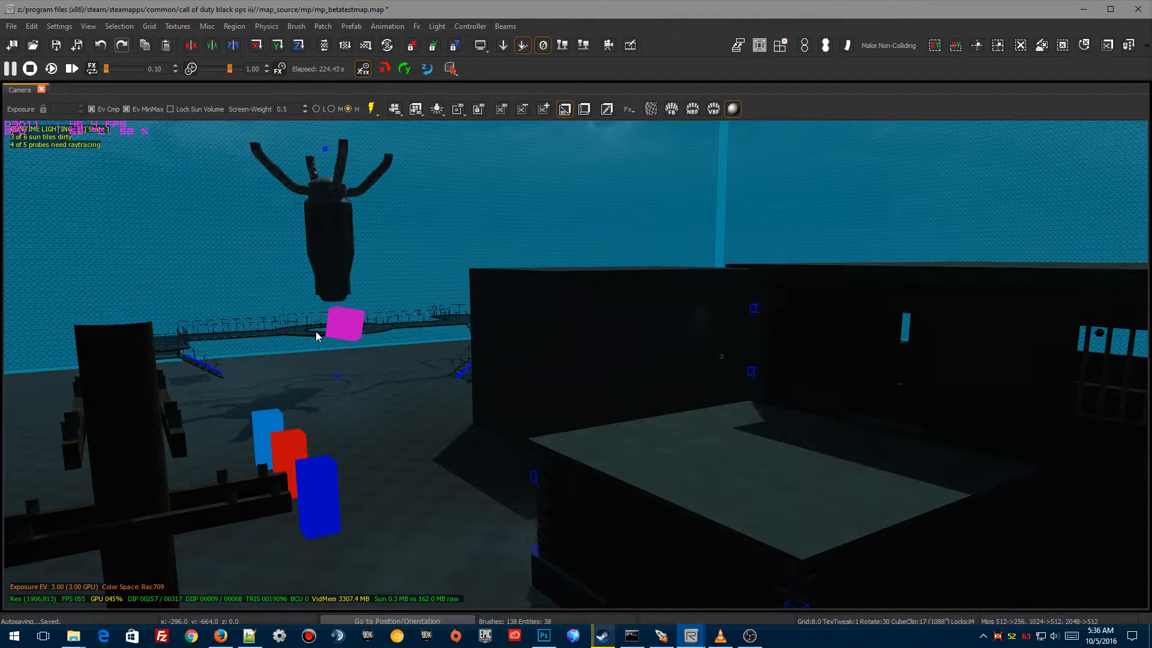
left_click(328, 250, "shift")
key("Escape")
right_click_drag(322, 330, 600, 432)
left_click(532, 434, "shift")
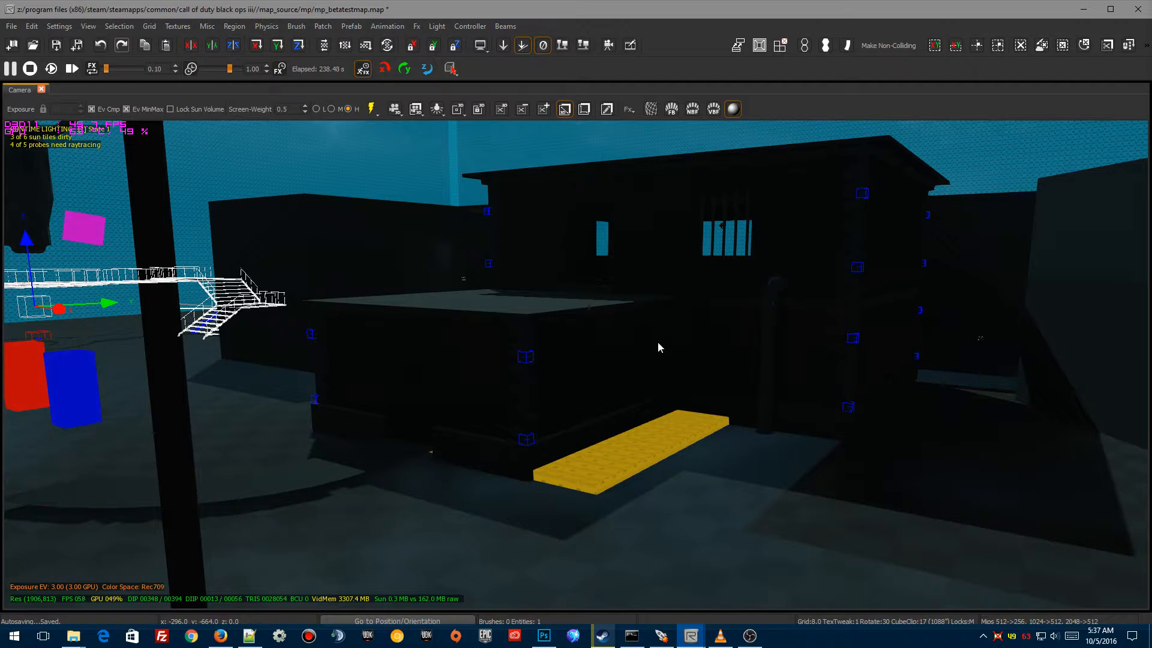
Show the FX Browser, FX Outline and FX Properties panes beside the camera view
left_click(89, 25)
mouse_move(180, 38)
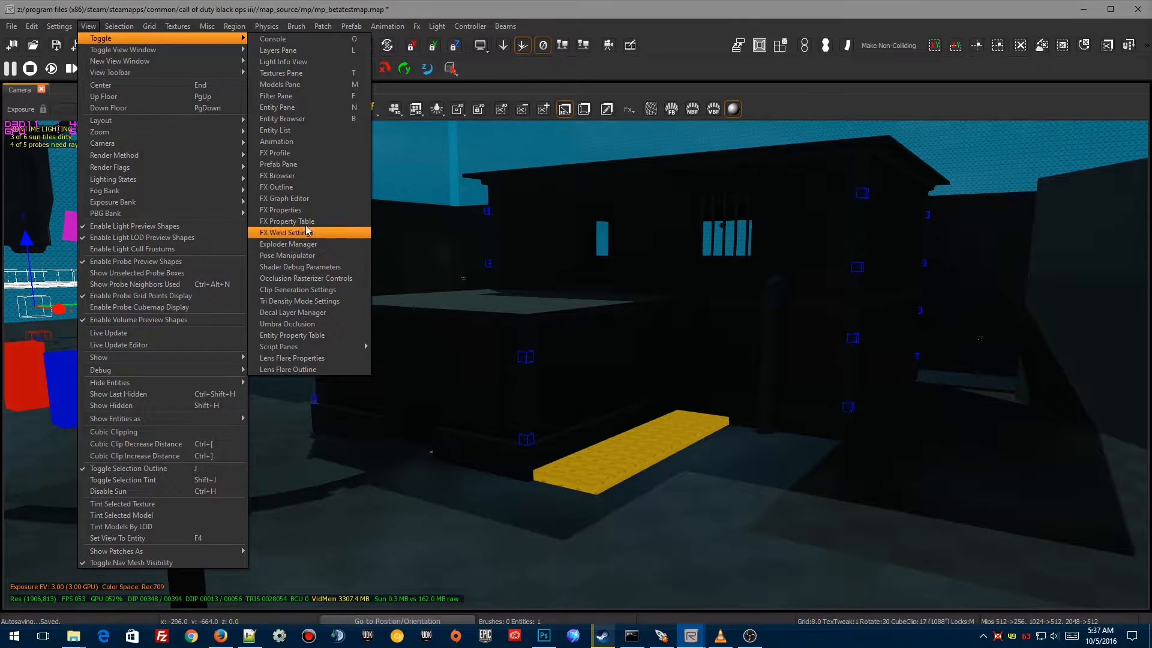
left_click(279, 176)
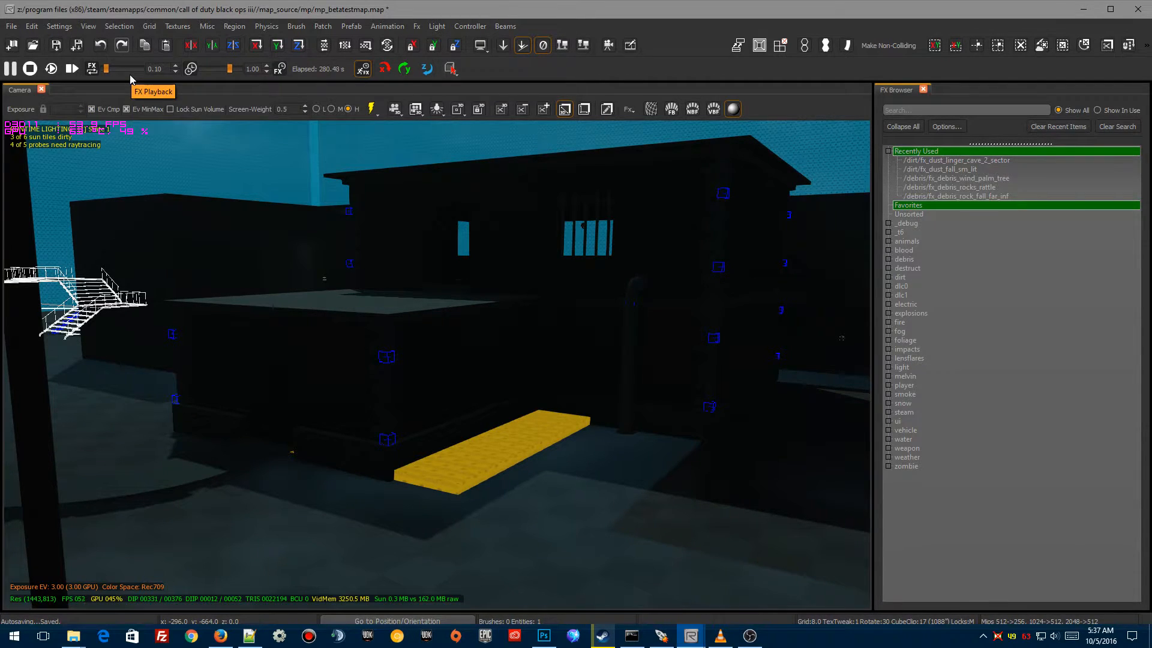
left_click(93, 27)
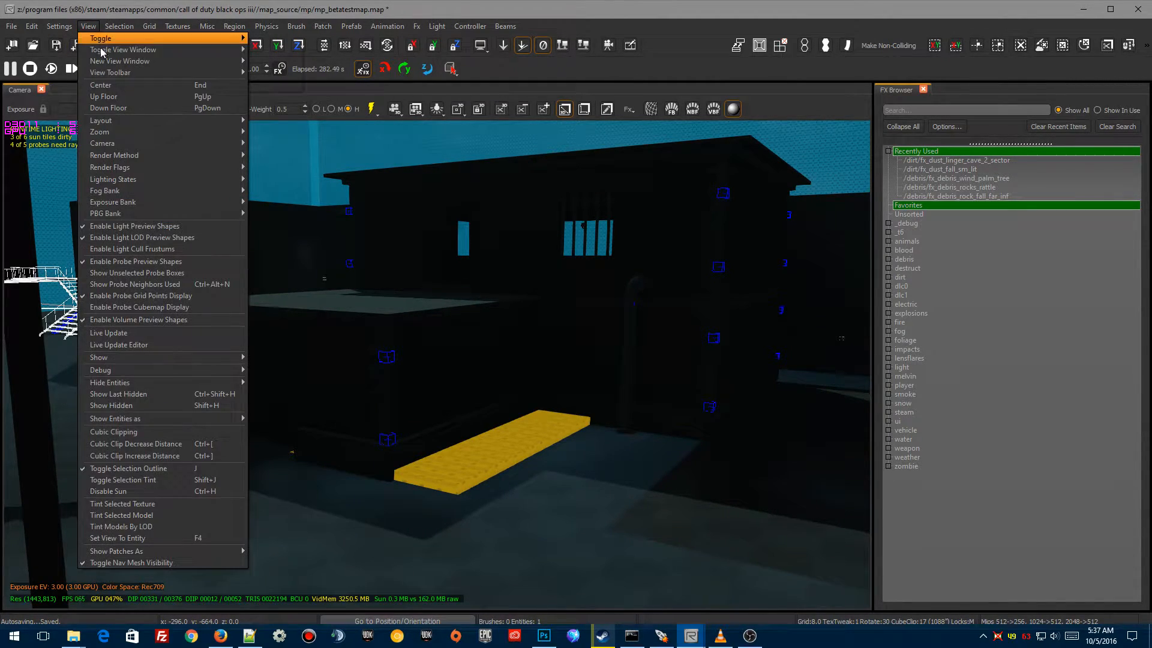
mouse_move(237, 39)
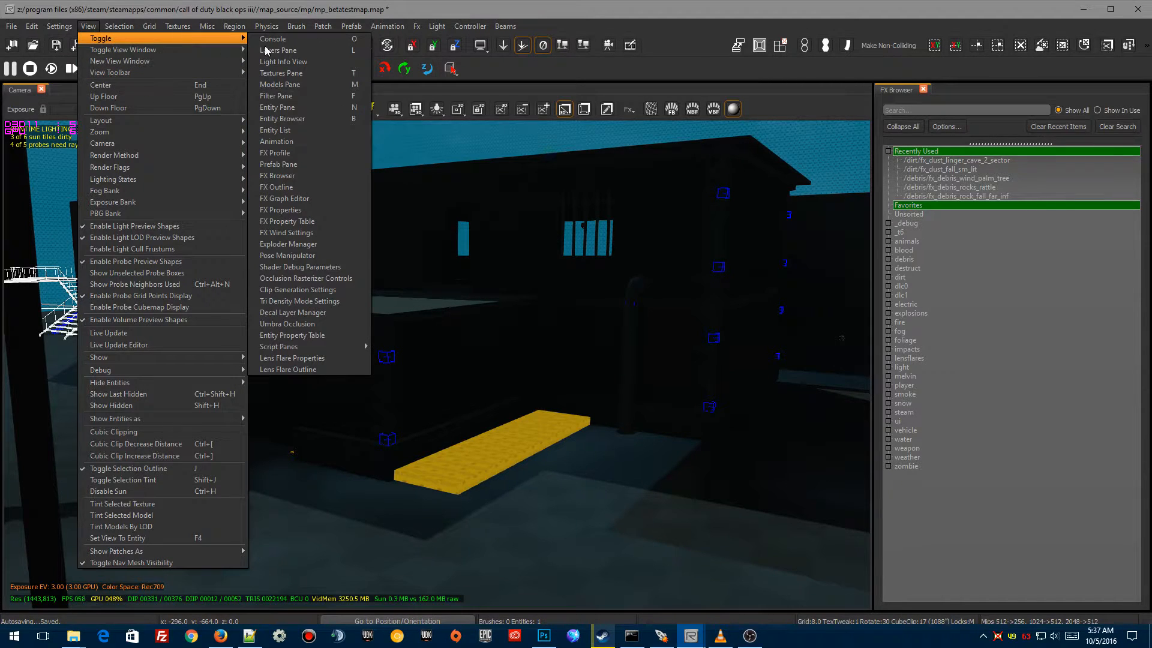
left_click(282, 187)
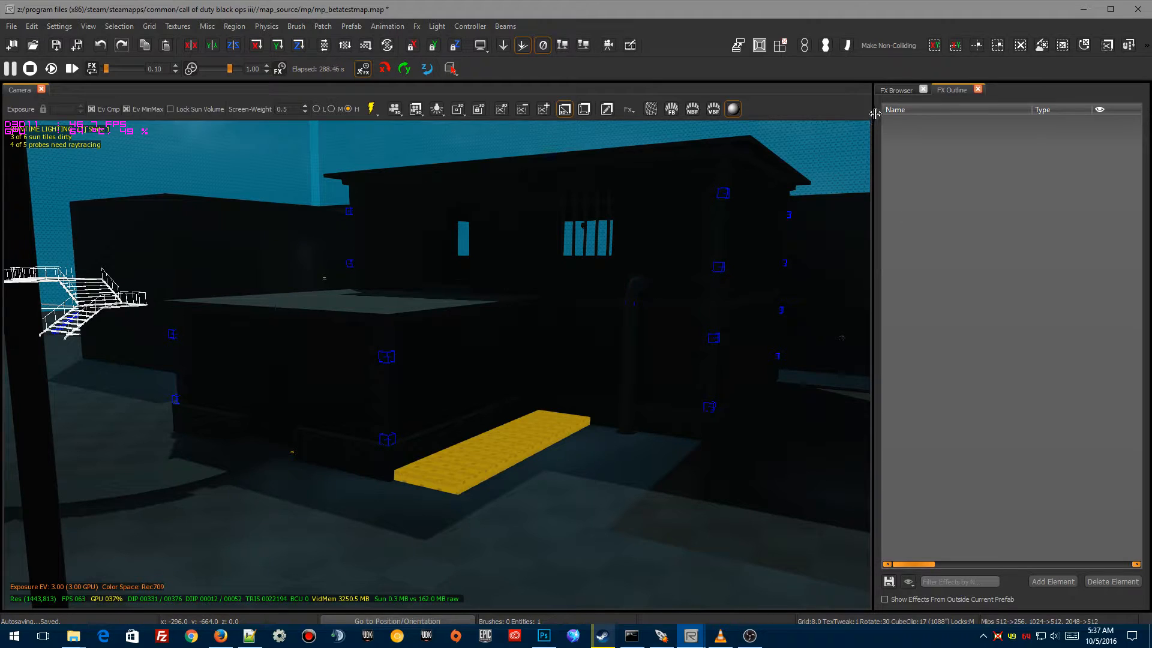
left_click(898, 92)
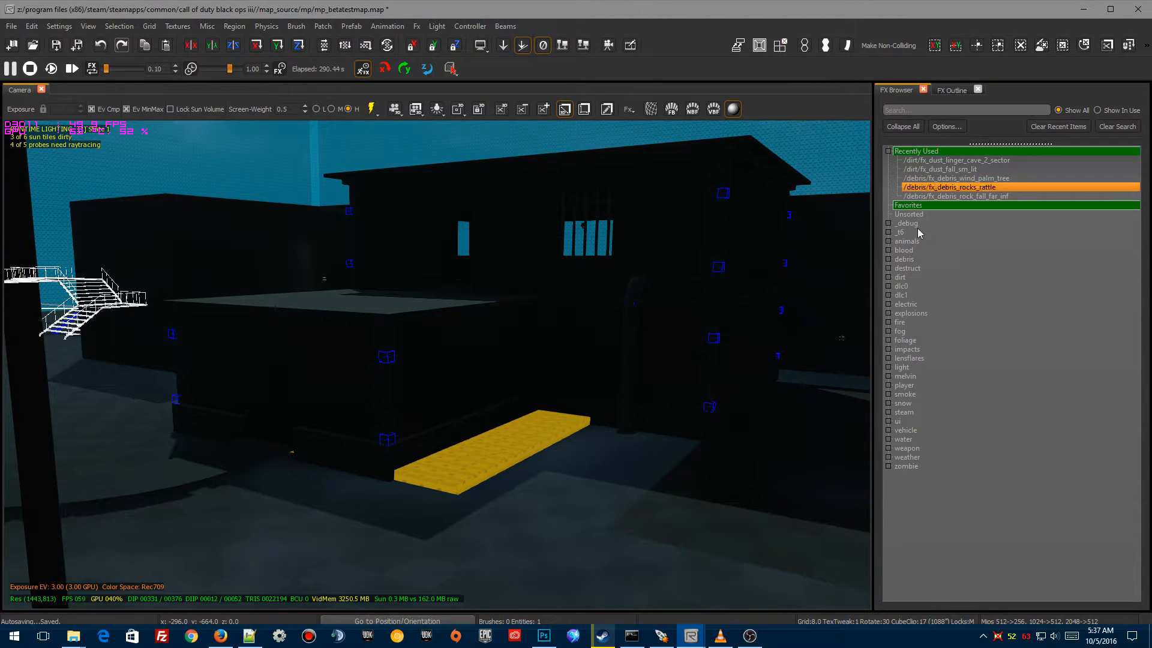
left_click(954, 91)
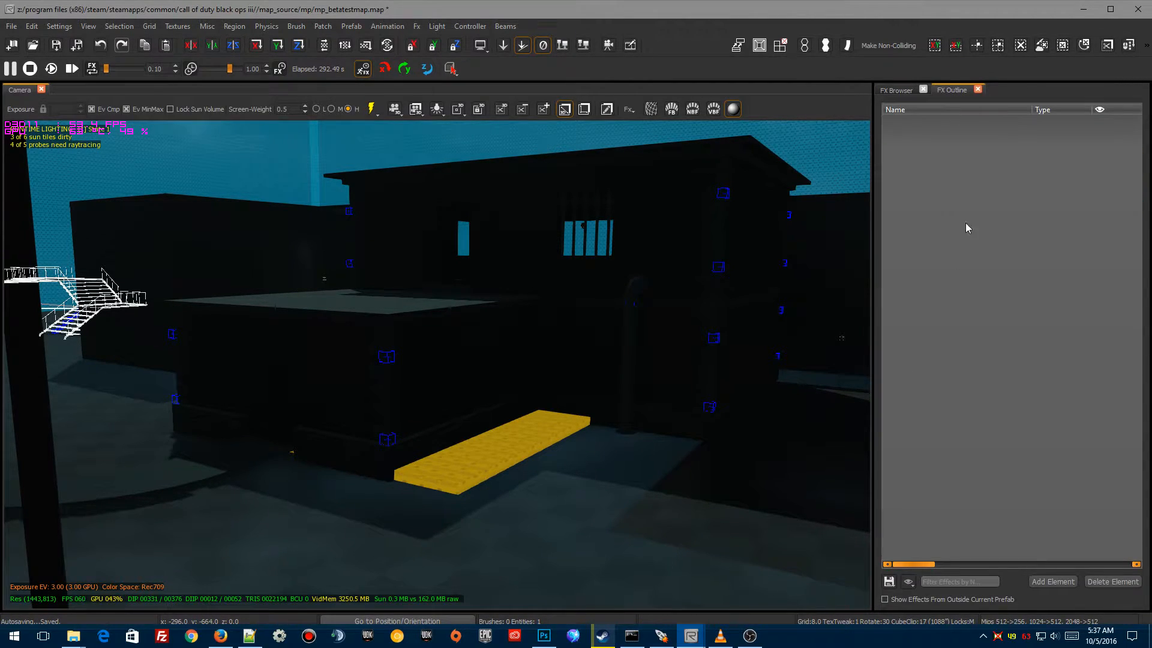
left_click(89, 27)
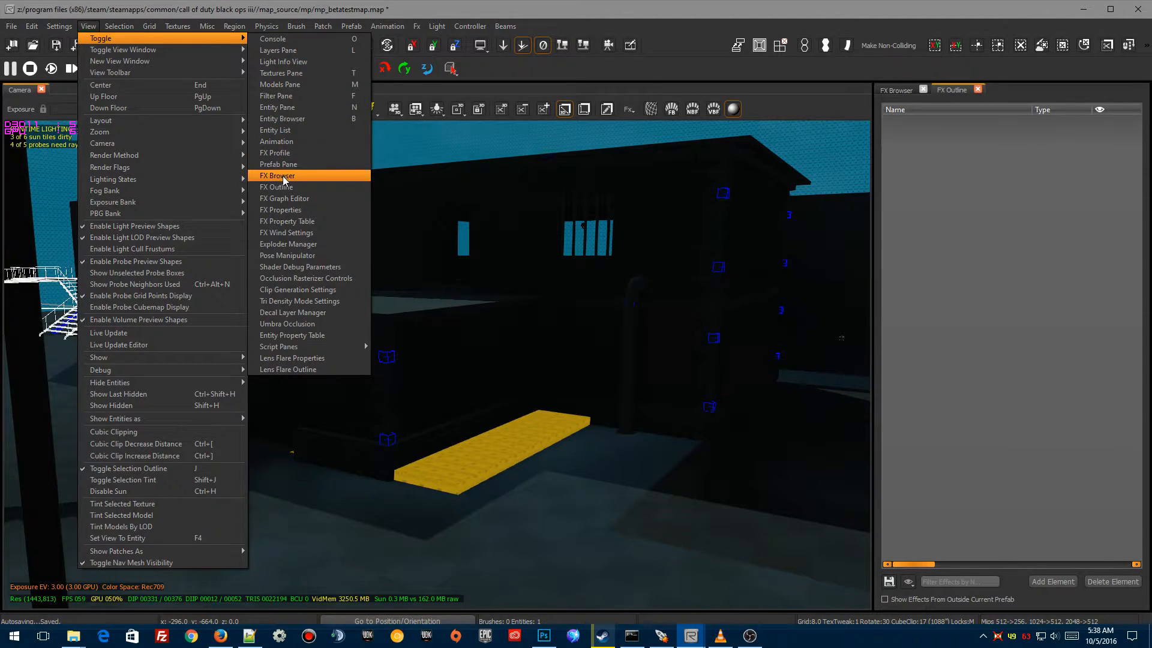
left_click(279, 211)
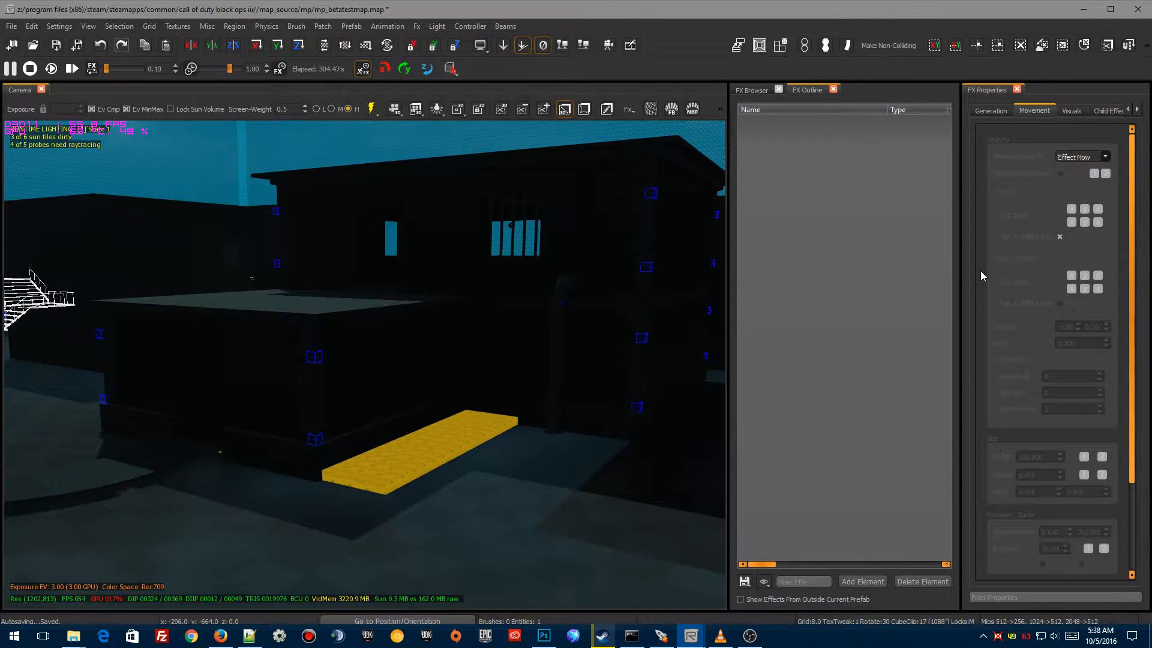
Search the FX Browser for "steam" effects while facing the pipe on the building wall
left_click(752, 90)
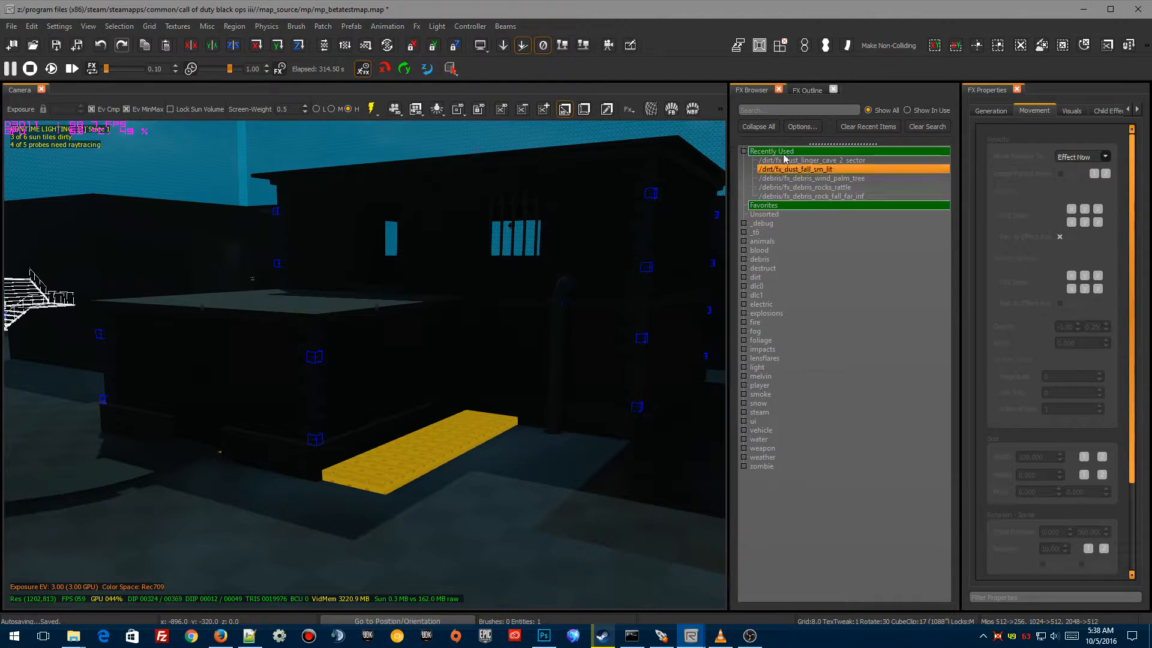
right_click_drag(547, 374, 509, 355)
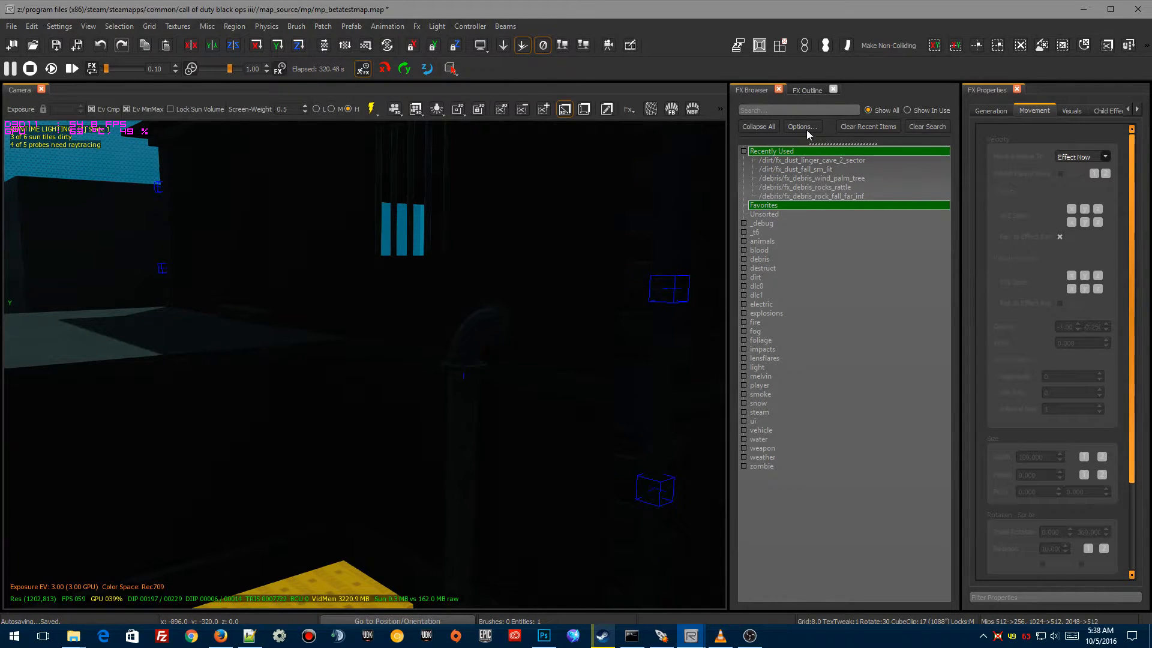
left_click(772, 110)
type("steam")
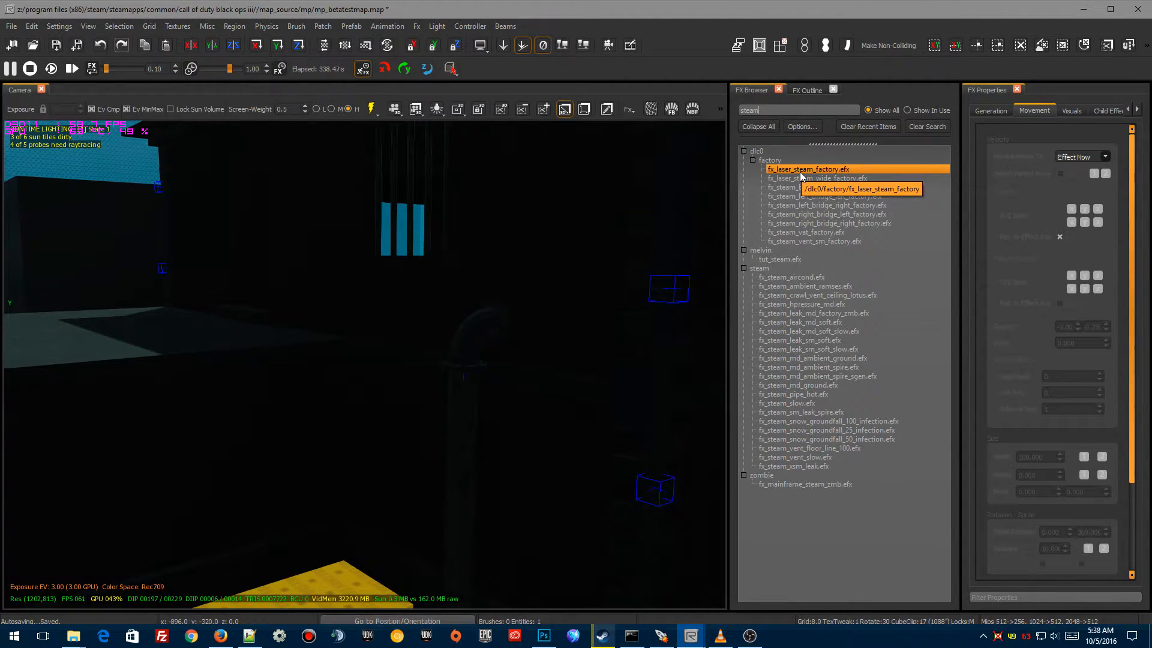
Try to place the fx_laser_steam_wide_factory effect on the wall pipe and dismiss the error dialog
mouse_move(655, 223)
right_mouse_down()
mouse_move(456, 223)
mouse_move(656, 223)
right_mouse_up()
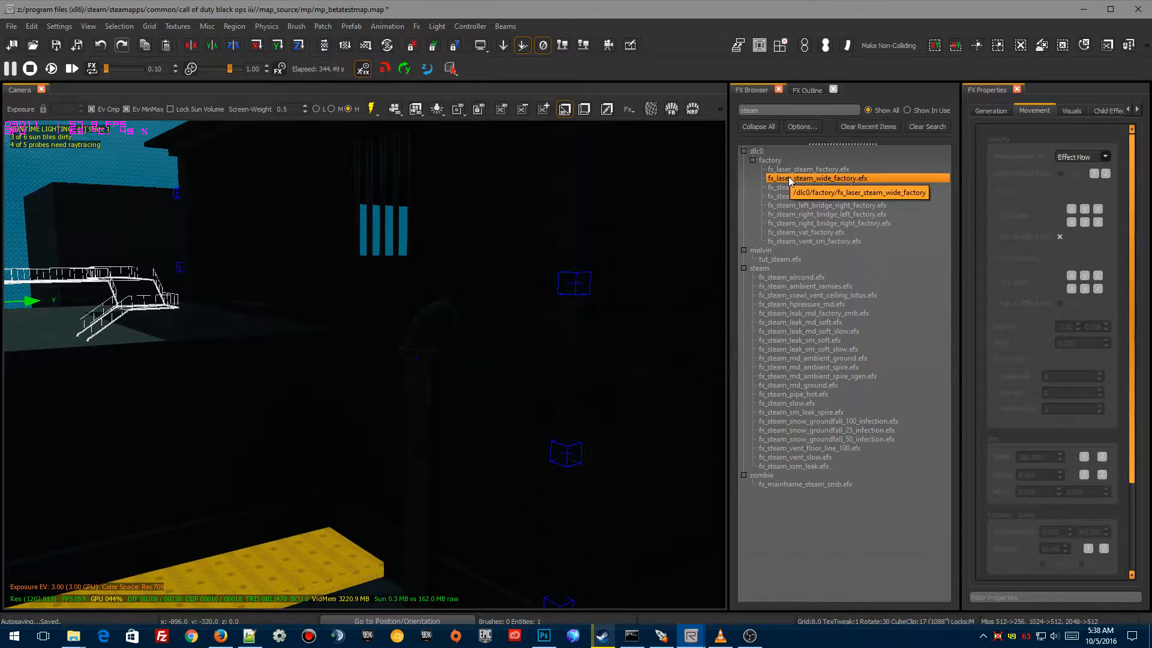
left_click(789, 179)
left_click_drag(790, 180, 423, 356)
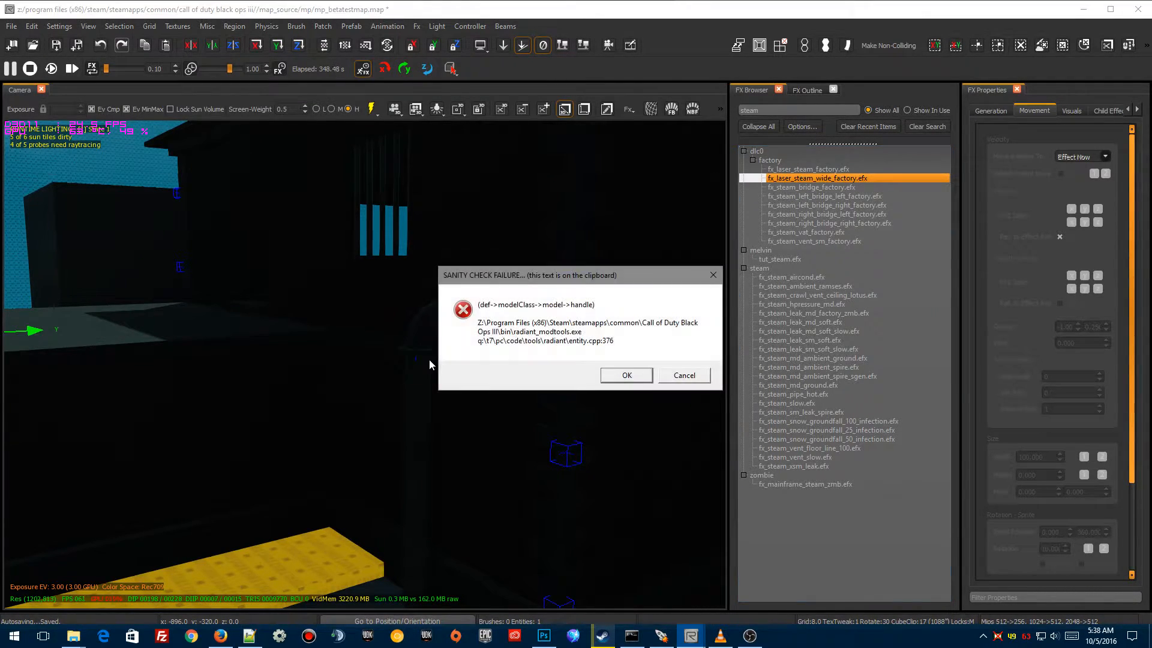
left_click(624, 377)
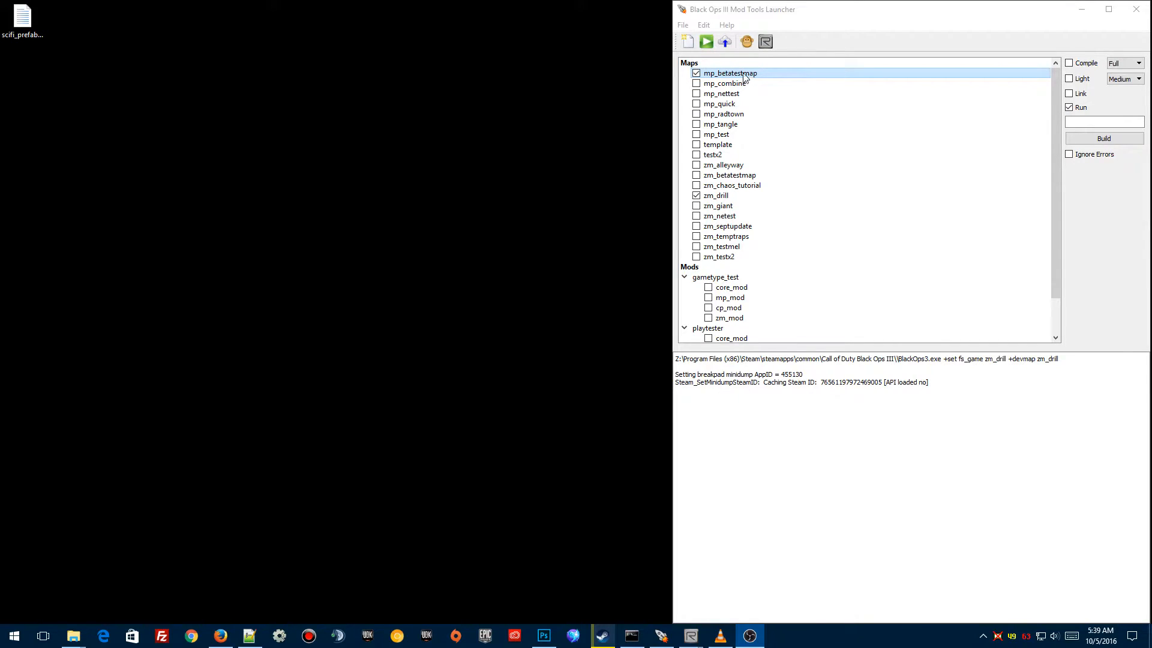
Relaunch Radiant from the Mod Tools Launcher with the mp_betatestmap map
left_click(765, 41)
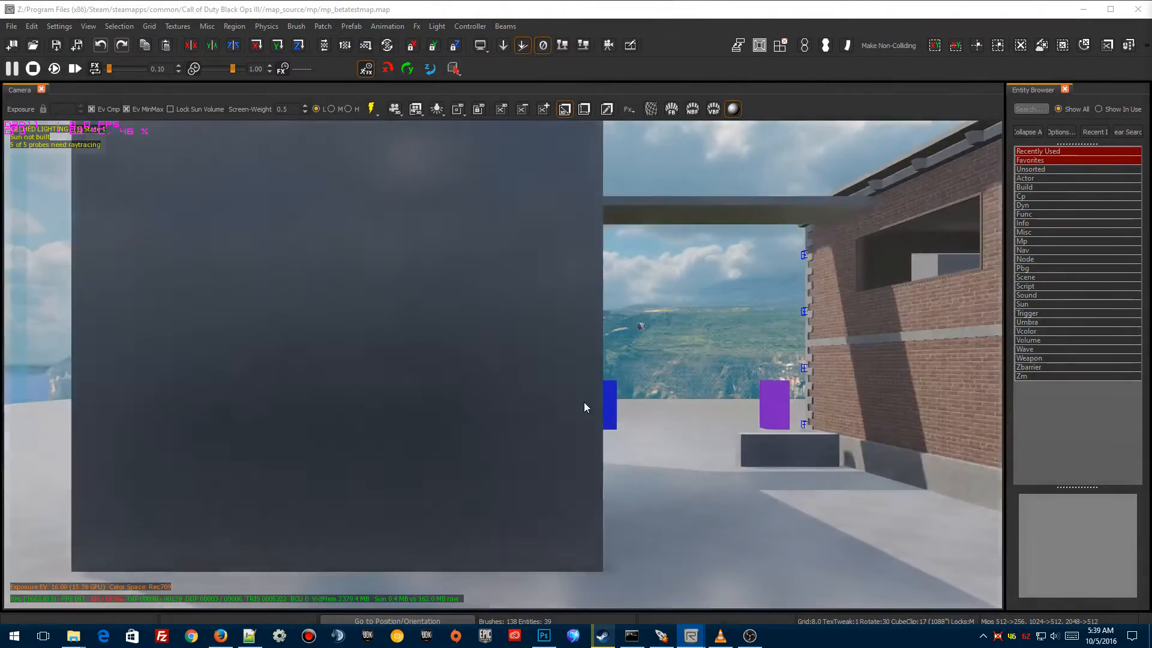
mouse_move(584, 402)
right_mouse_down()
mouse_move(824, 402)
mouse_move(372, 414)
mouse_move(582, 414)
right_mouse_up()
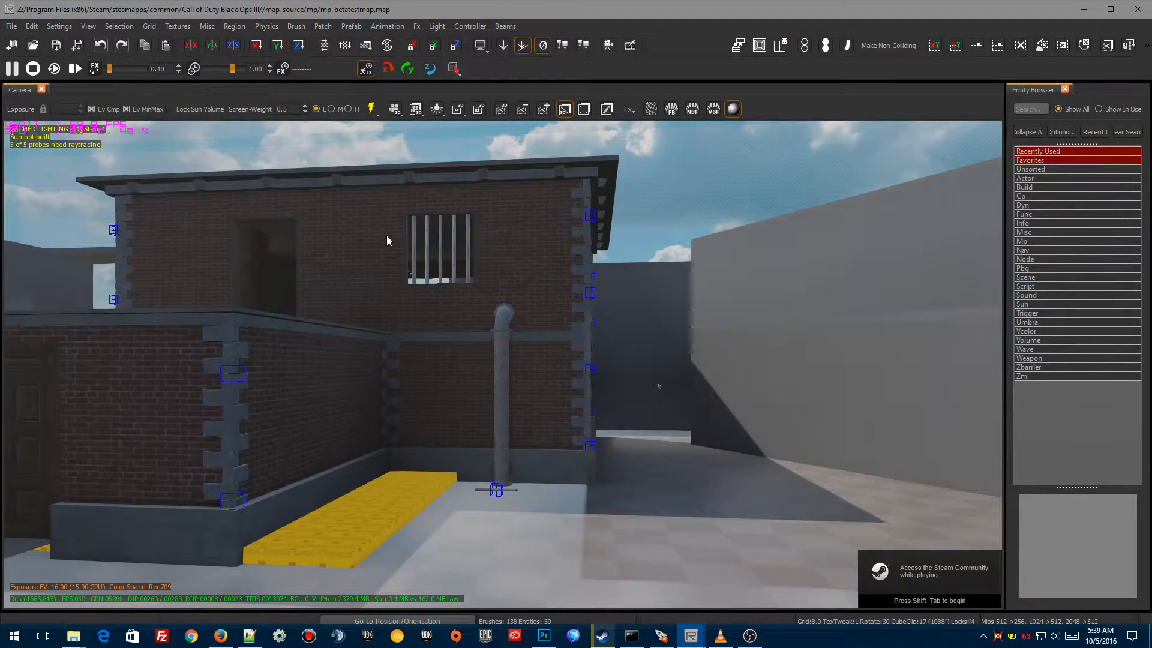
mouse_move(503, 444)
right_mouse_down()
mouse_move(575, 444)
mouse_move(420, 445)
mouse_move(432, 378)
mouse_move(503, 444)
right_mouse_up()
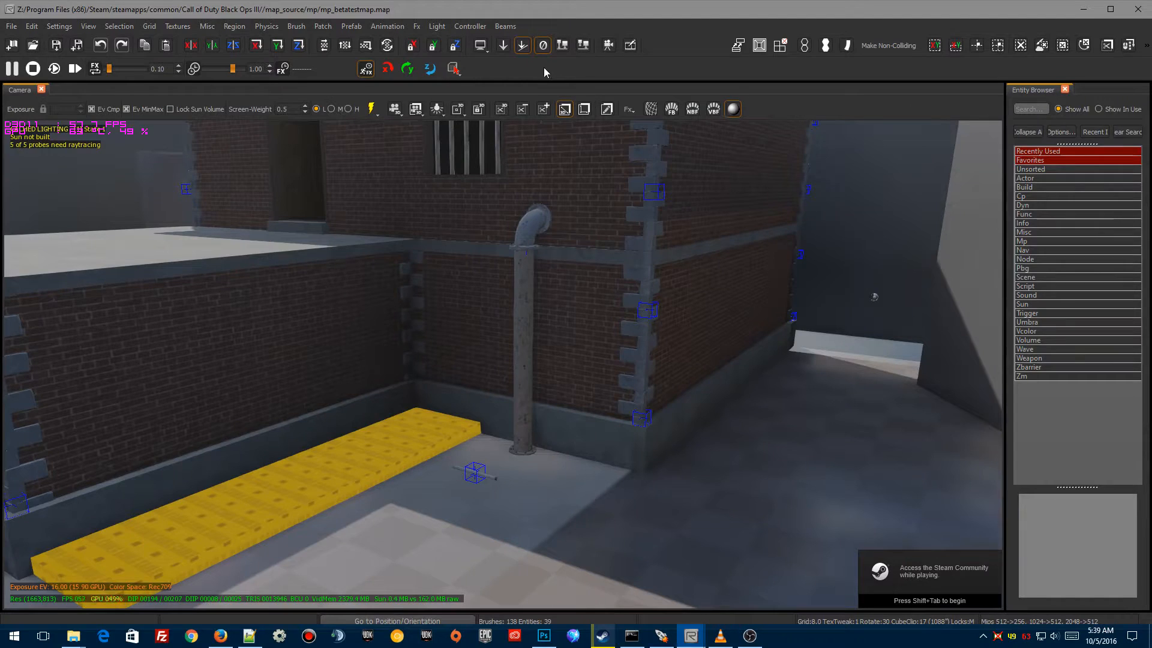
Show the FX Browser docked together with the Entity Browser and widen the shared pane
left_click(88, 26)
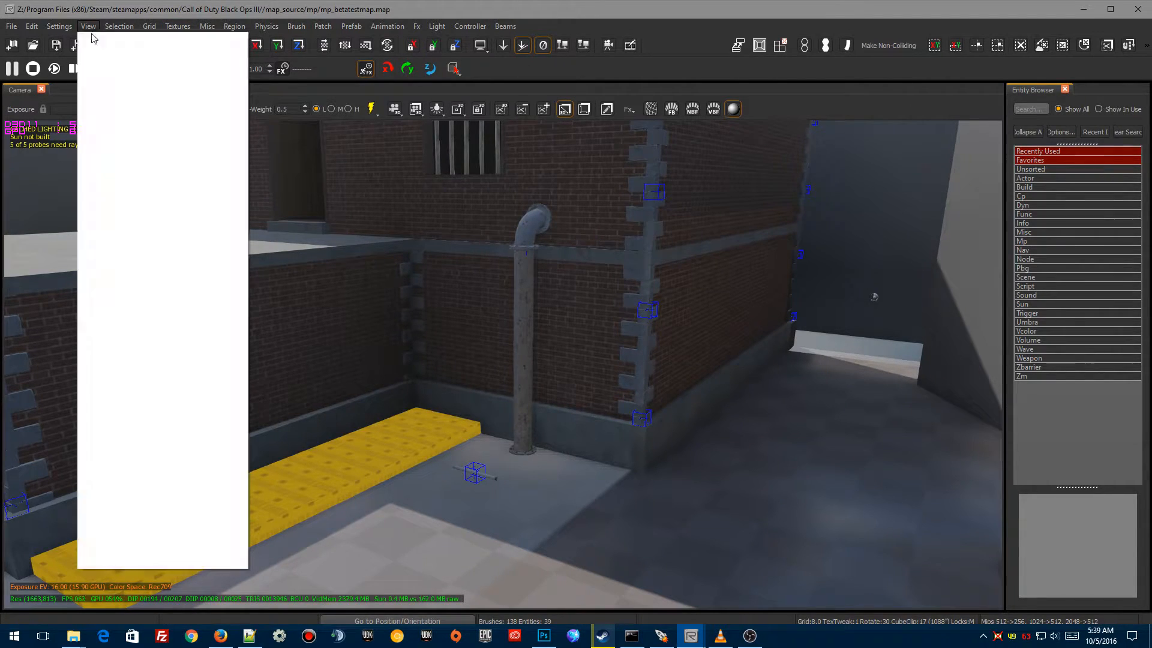
mouse_move(105, 38)
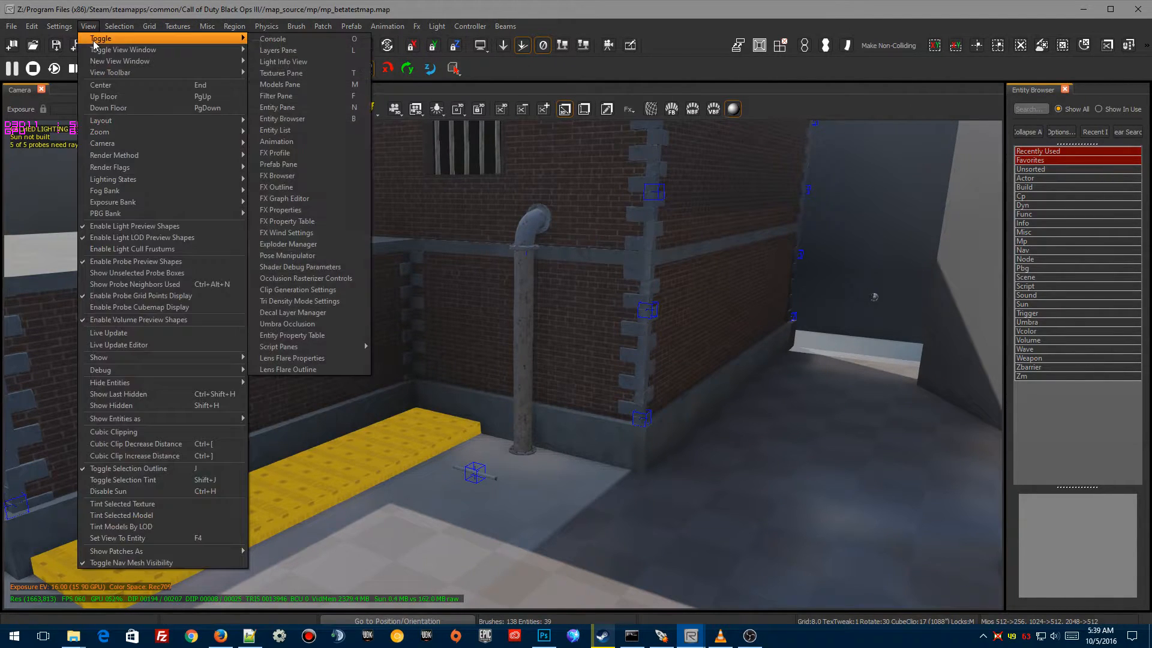
left_click(272, 177)
left_click_drag(1151, 146, 1054, 249)
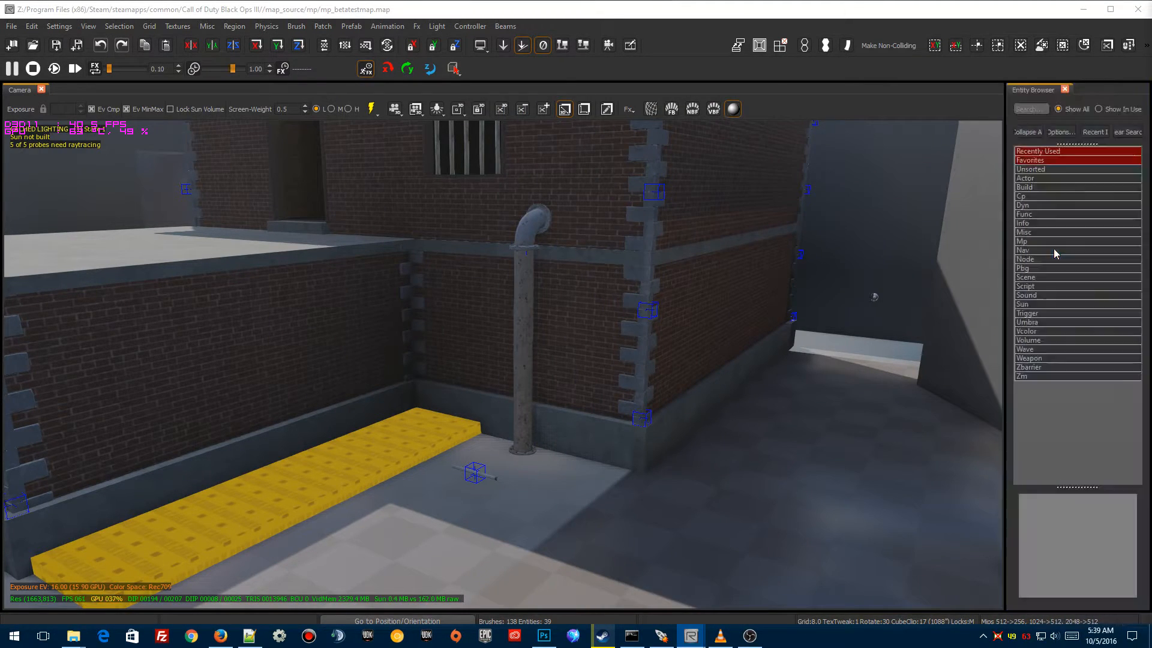
left_click(1004, 119)
left_click_drag(1004, 118, 837, 119)
Search the available effects for "steam", correcting the mistyped search text
left_click(883, 111)
type("sssstea")
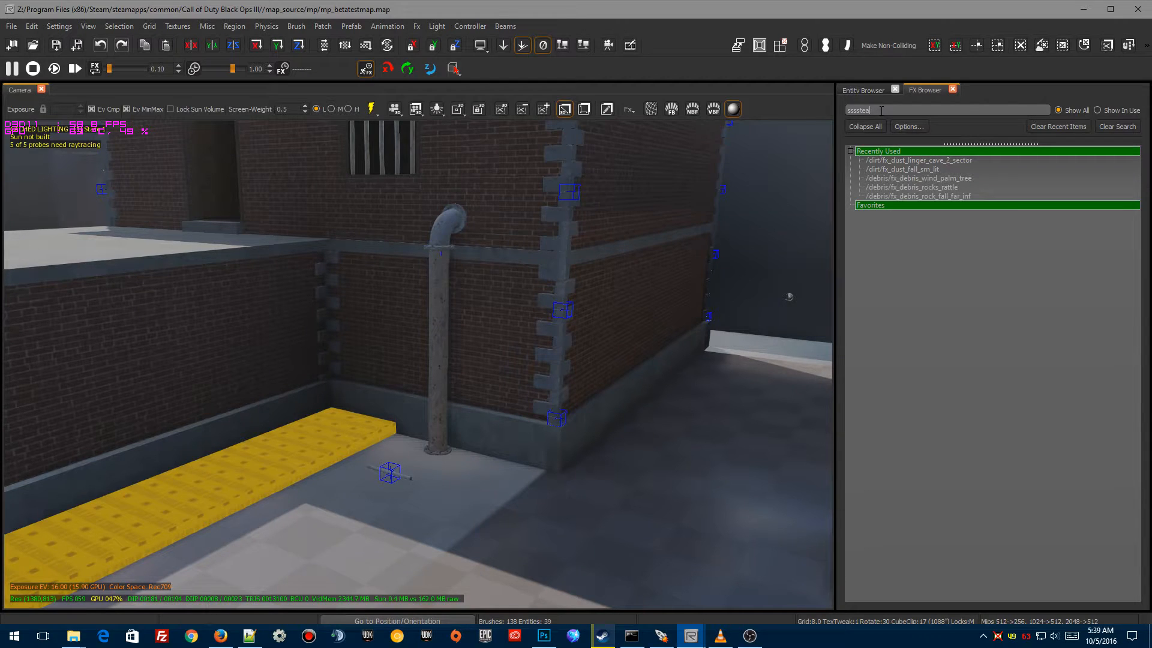
key("BackSpace")
key("BackSpace")
key("BackSpace")
key("BackSpace")
key("BackSpace")
key("BackSpace")
key("BackSpace")
type("steam")
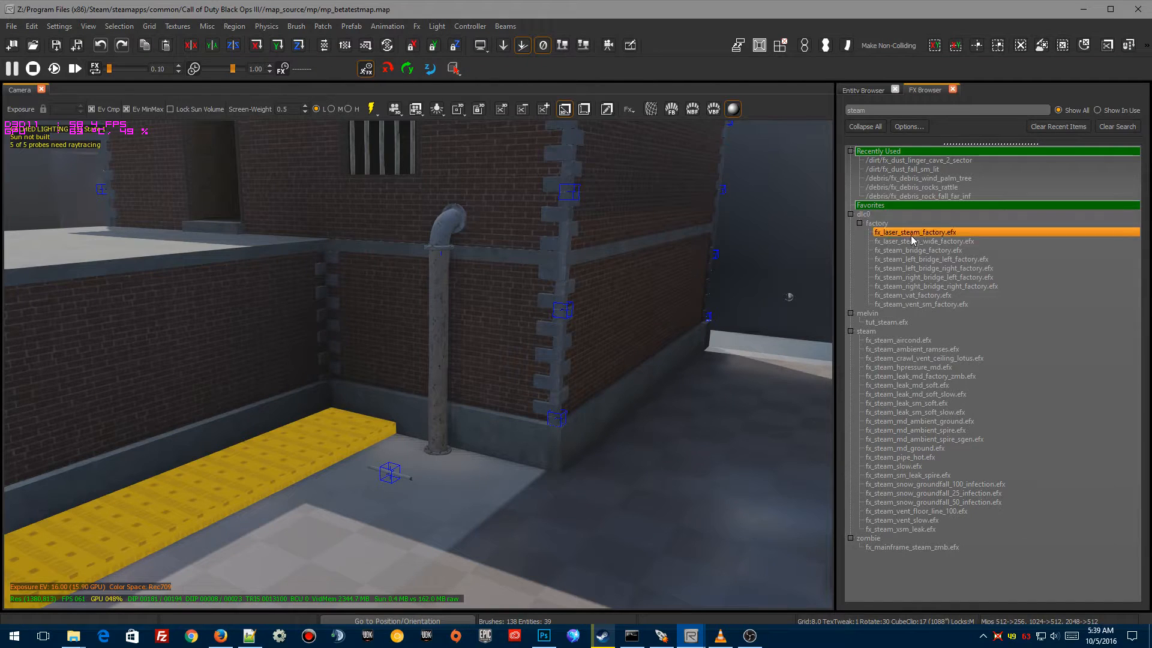
Place the fx_laser_steam_wide_factory.efx effect on the wall pipe just below its elbow
left_click_drag(896, 242, 440, 254)
right_click_drag(442, 308, 430, 448)
right_click_drag(628, 472, 624, 450)
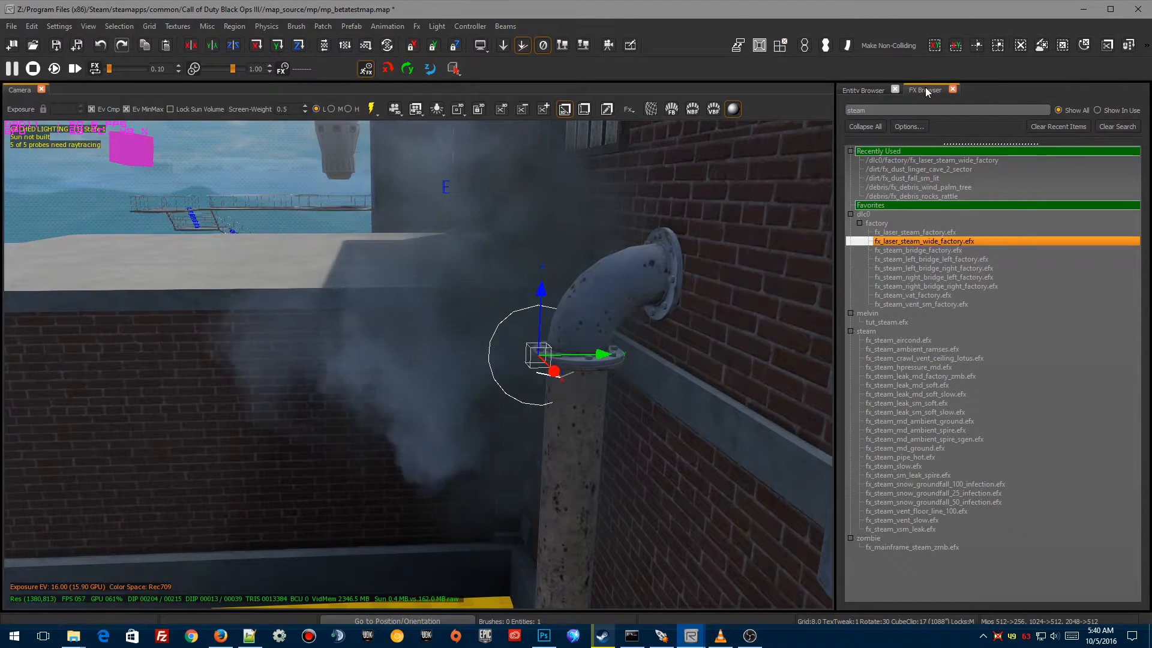
Show the FX Properties and FX Outline panes, docking FX Outline between the camera view and the FX Browser
left_click(88, 26)
mouse_move(102, 38)
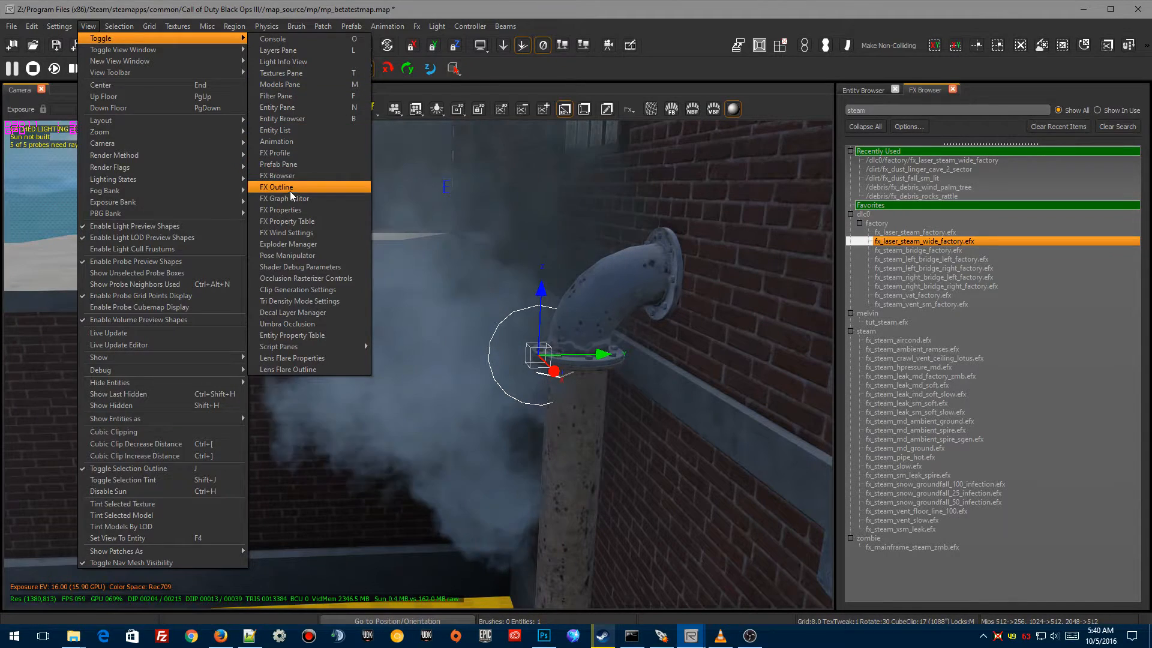
left_click(283, 207)
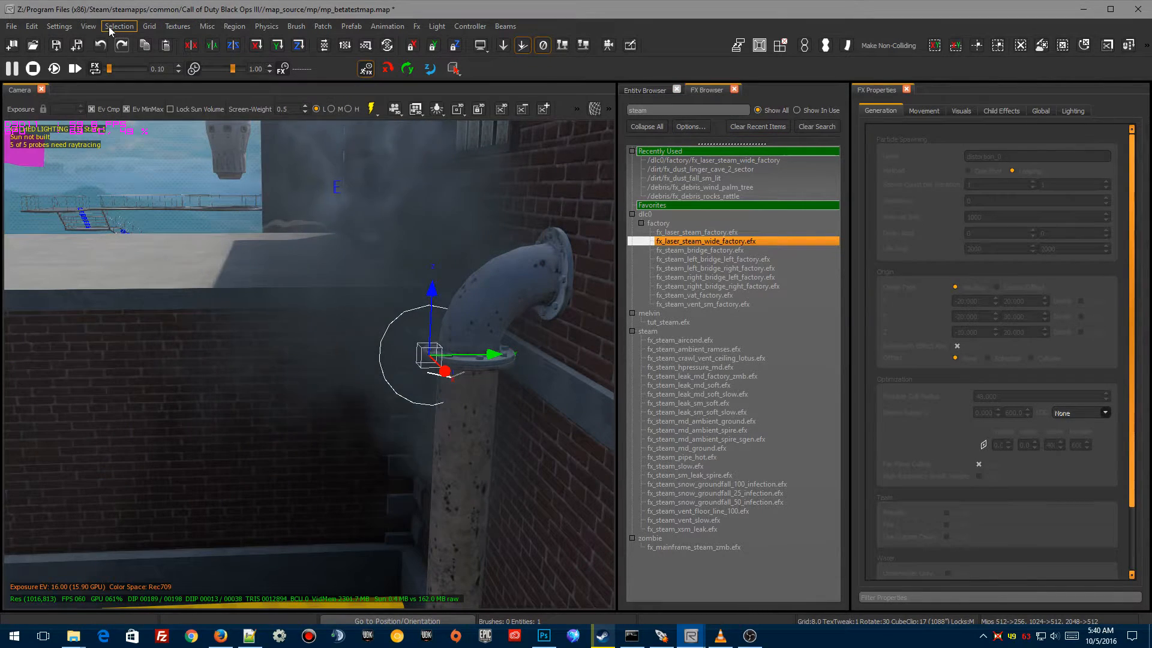
left_click(88, 26)
mouse_move(96, 40)
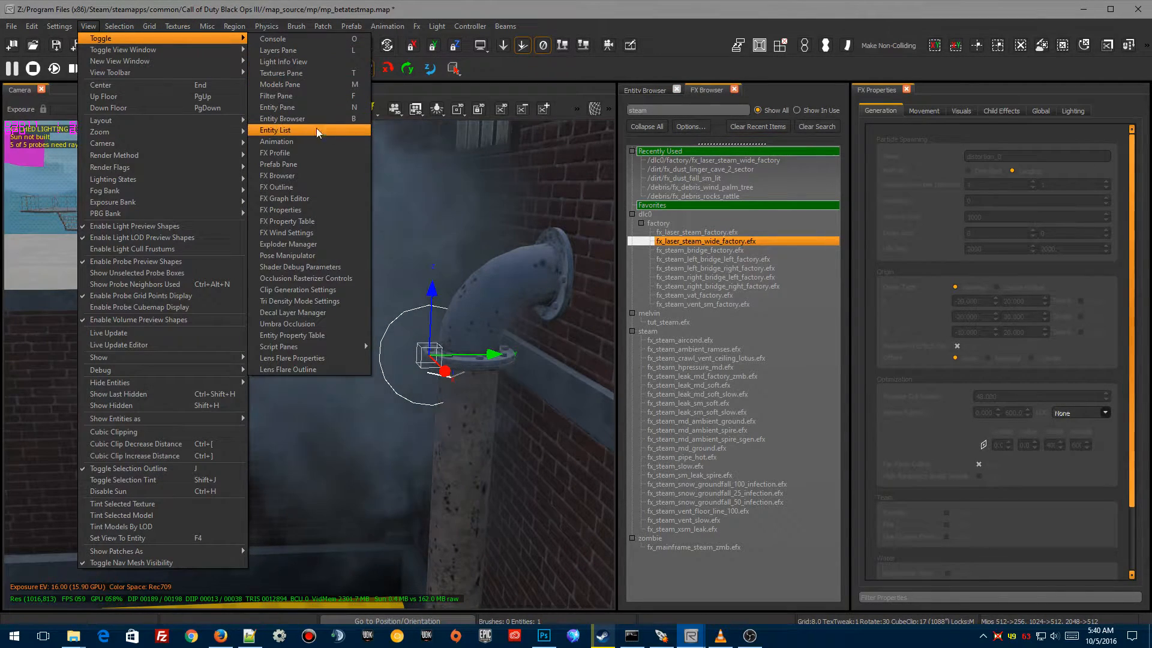
left_click(282, 186)
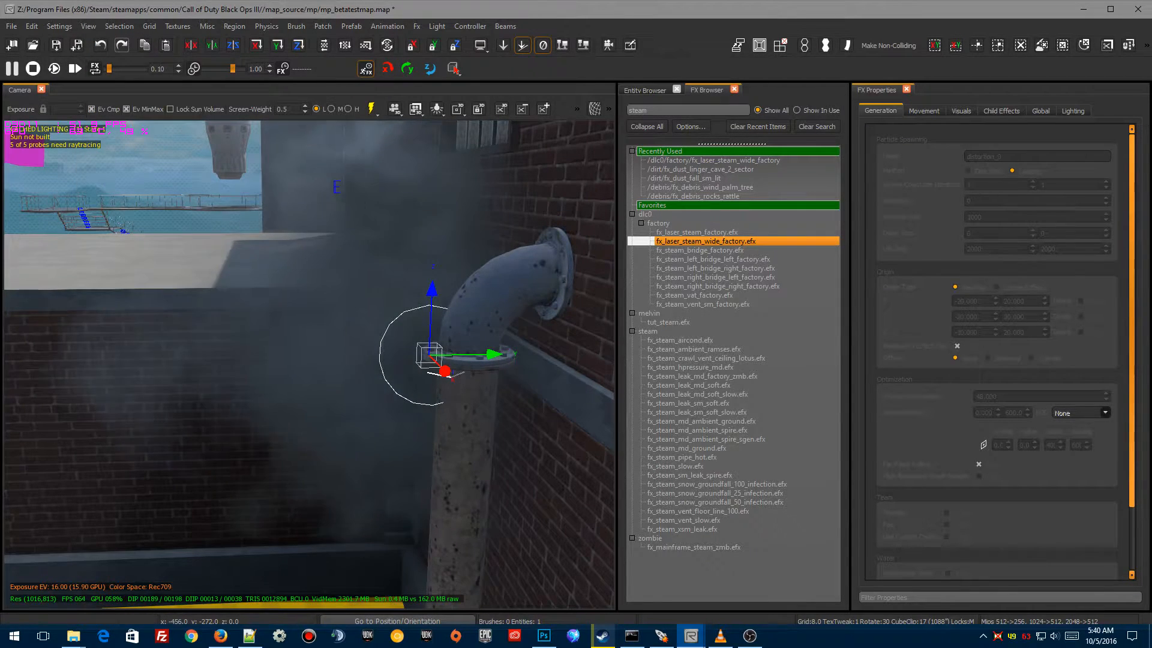
left_click_drag(1151, 246, 508, 204)
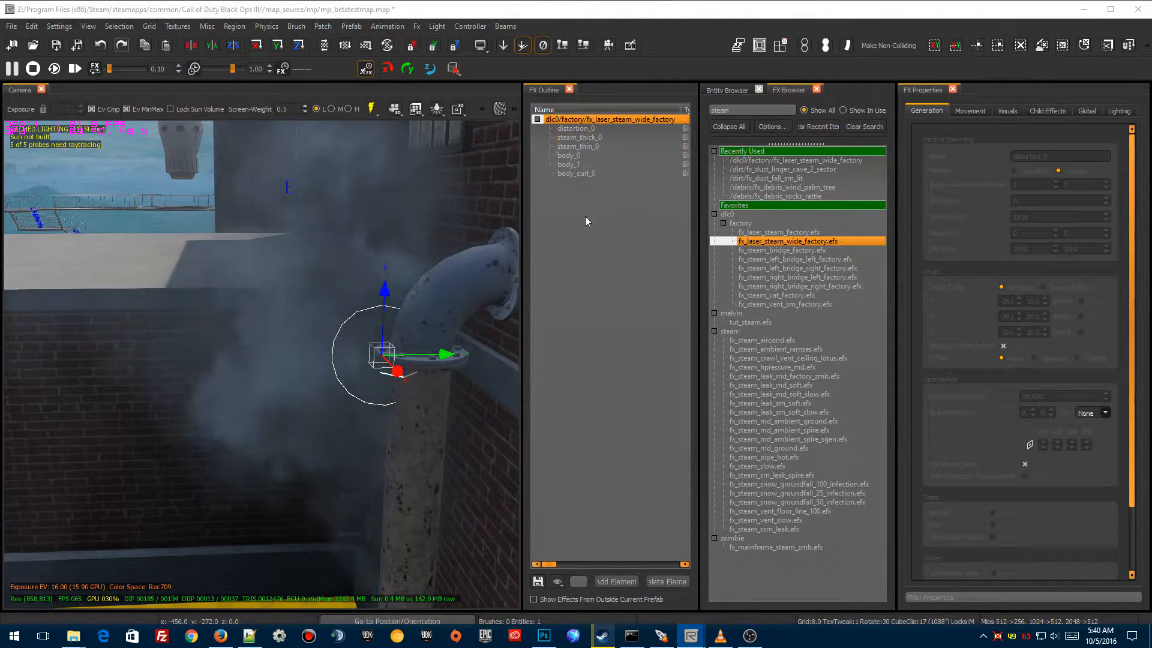
Examine the generation properties of the distortion, steam and body elements of the placed steam effect
left_click(584, 137)
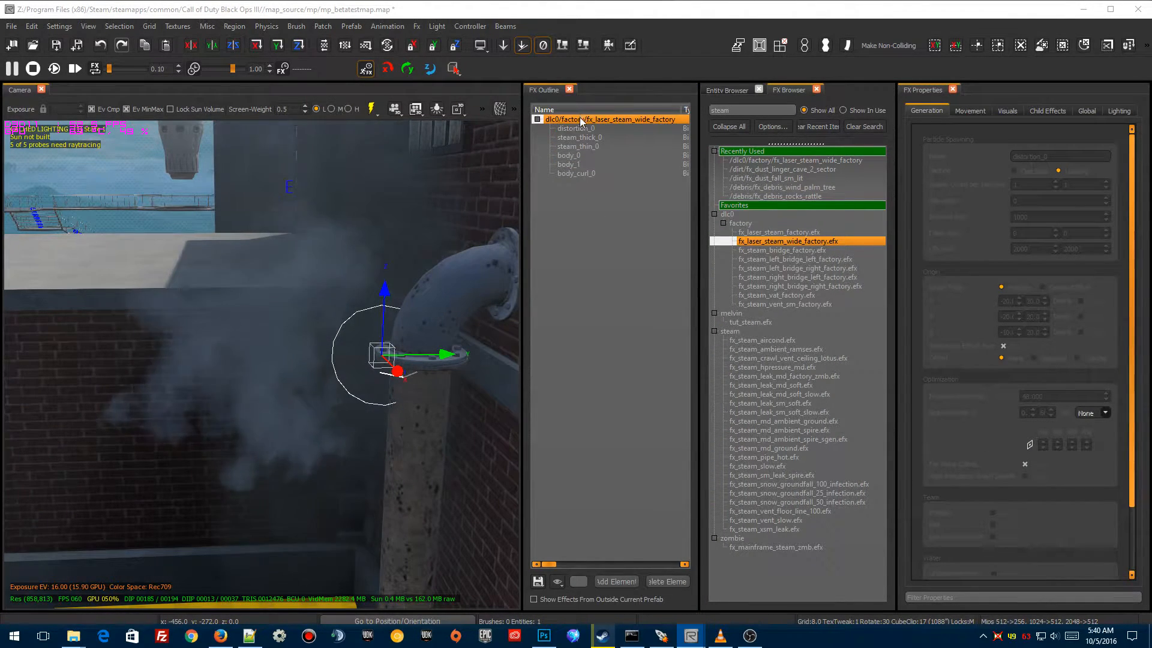
left_click(585, 120)
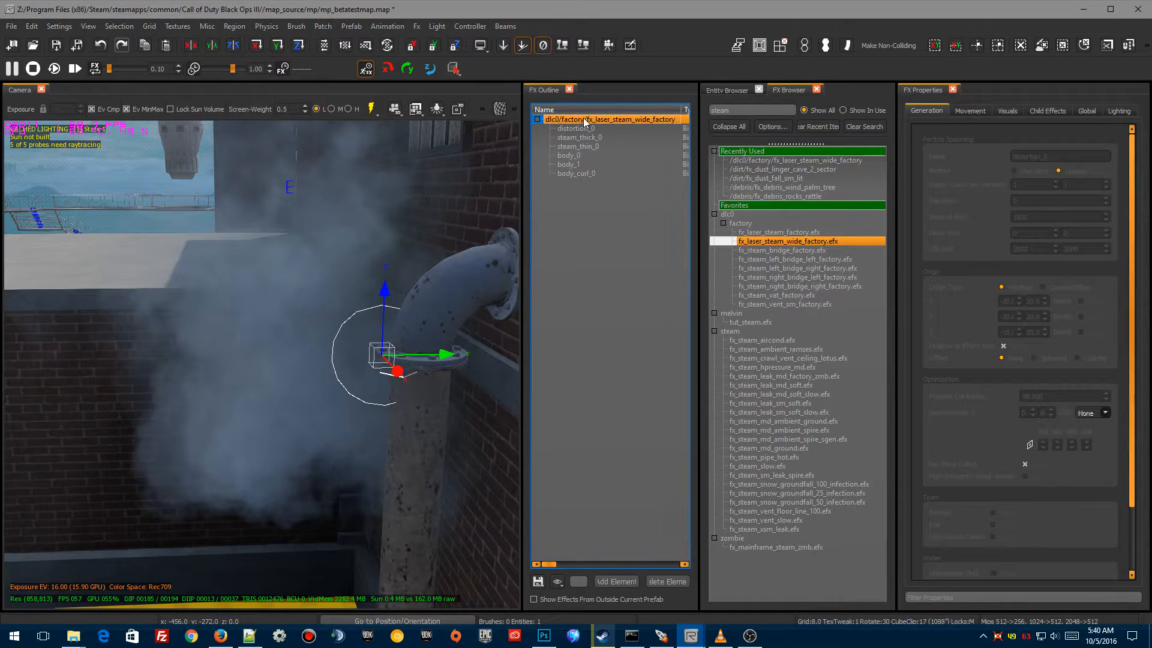
left_click(578, 130)
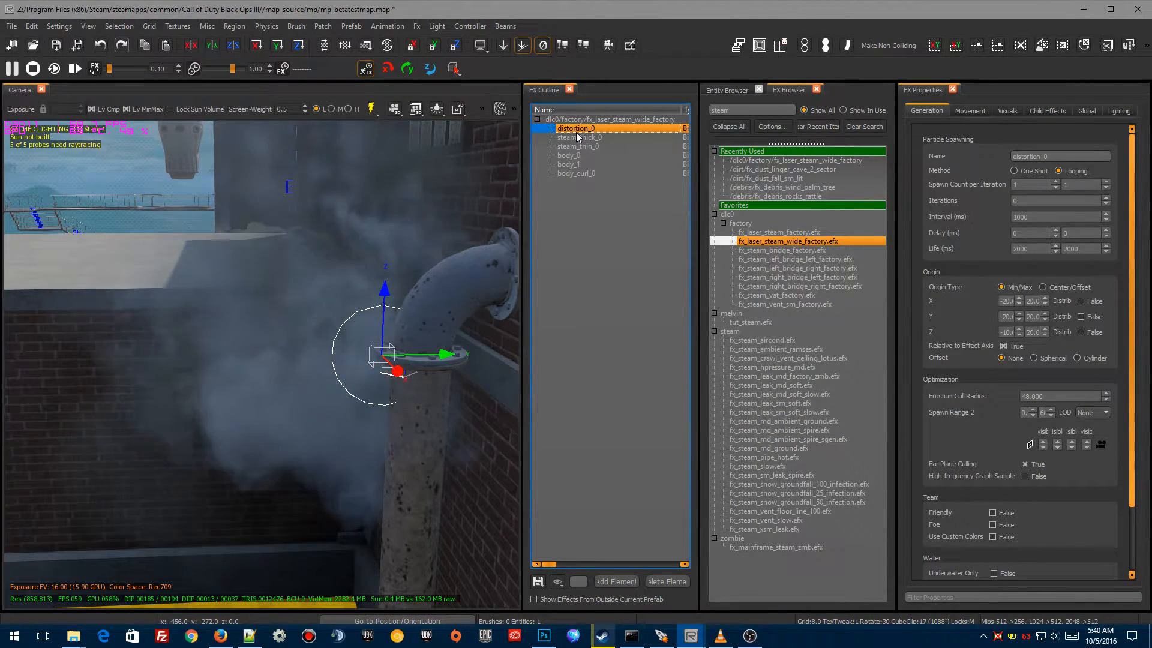
left_click(567, 147)
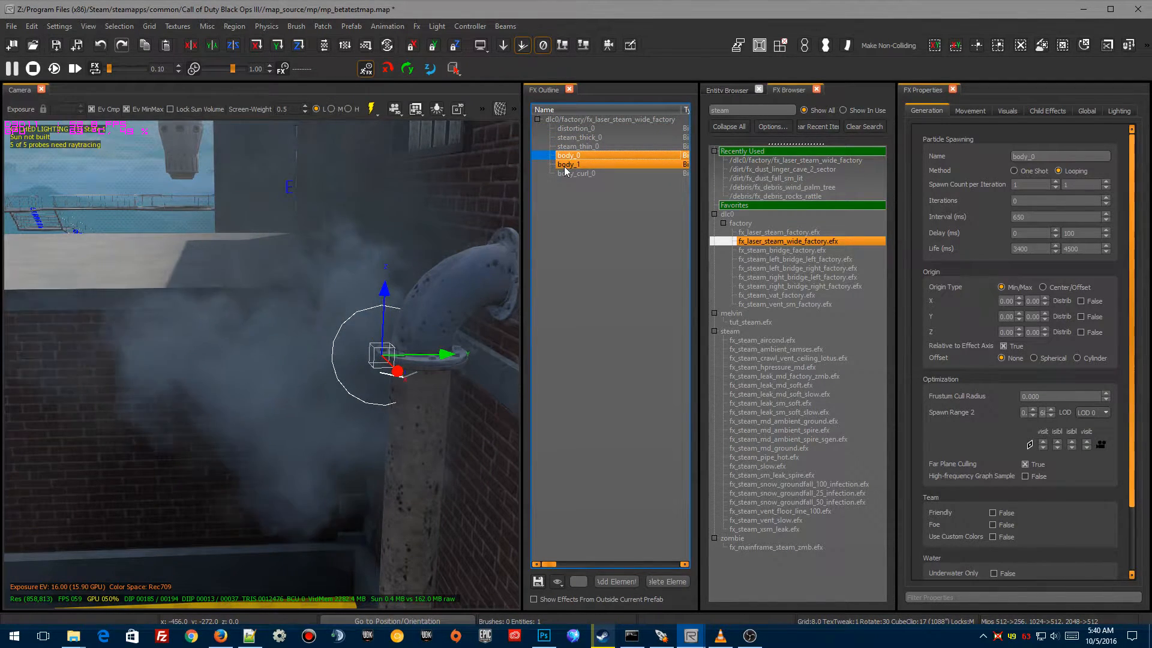
left_click(571, 147)
left_click(578, 138)
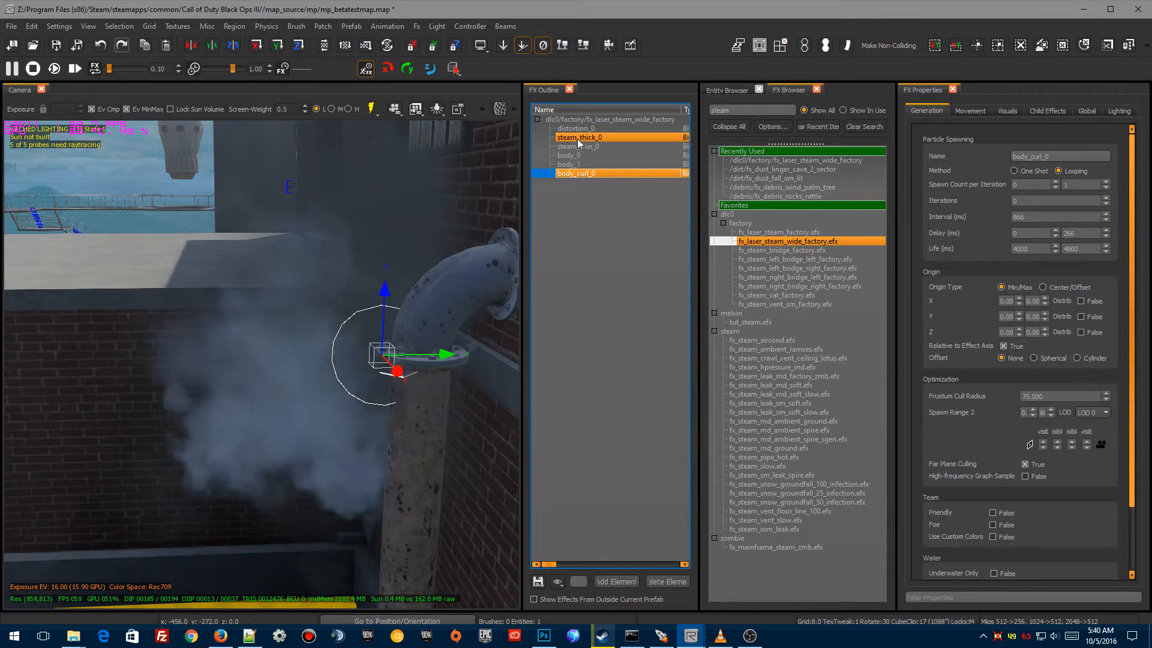
Examine the movement properties of the distortion, steam_thick, body and body_curl elements of the steam effect
left_click(575, 128)
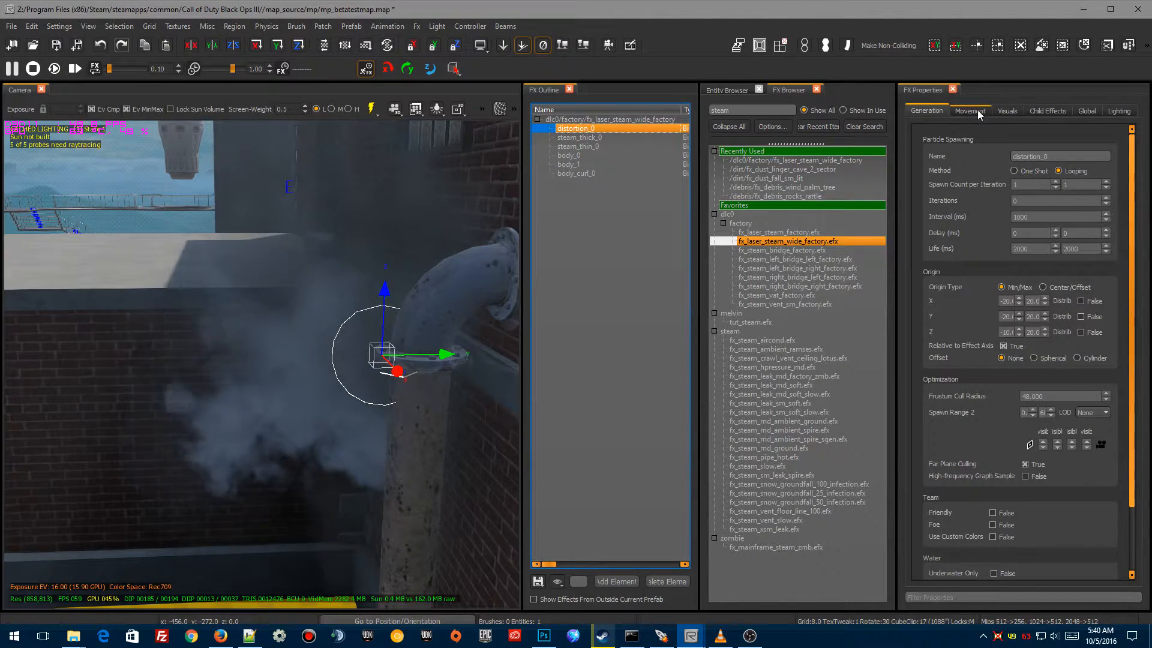
left_click(971, 111)
scroll(947, 454, "down", 2)
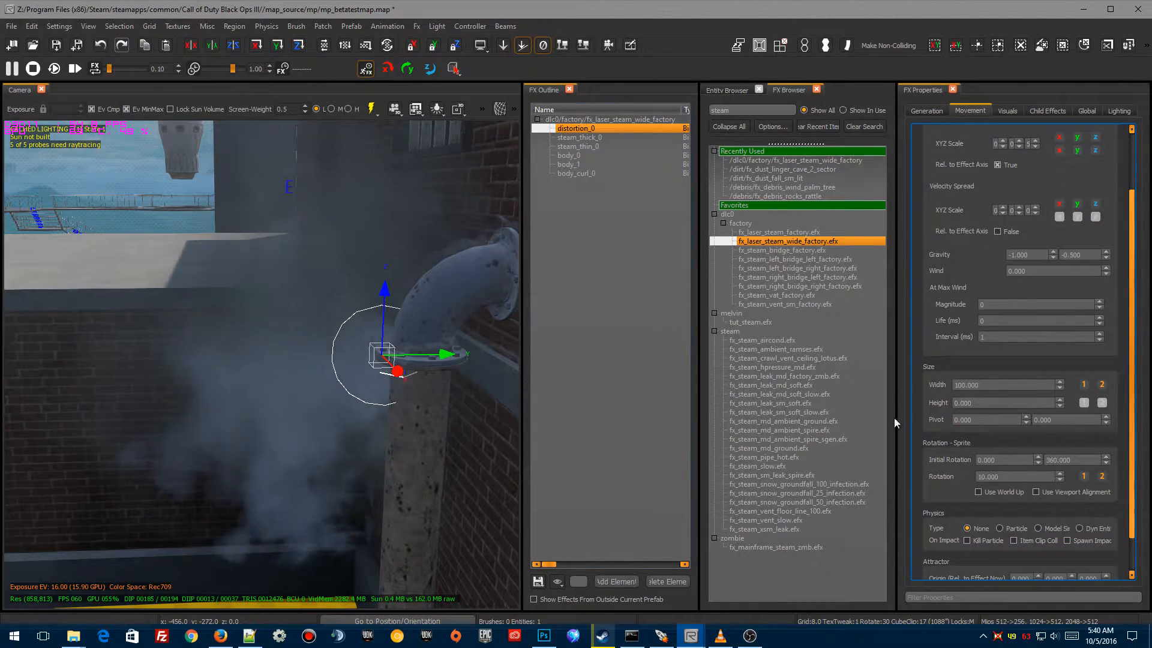
left_click(579, 128)
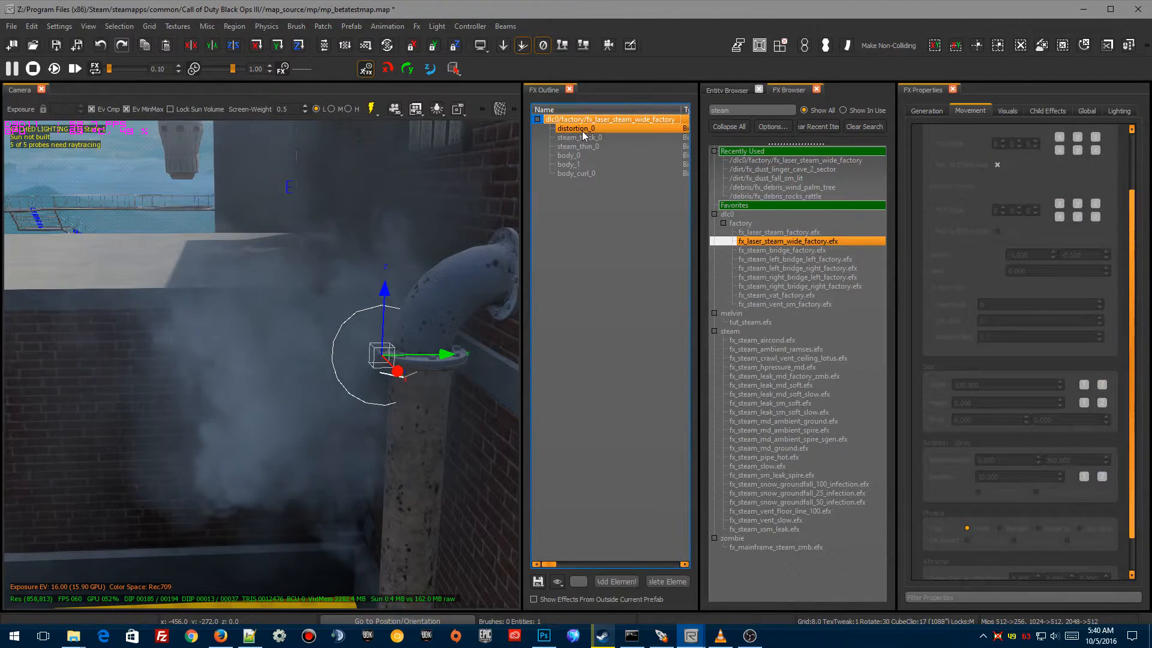
left_click(578, 138)
left_click(568, 156)
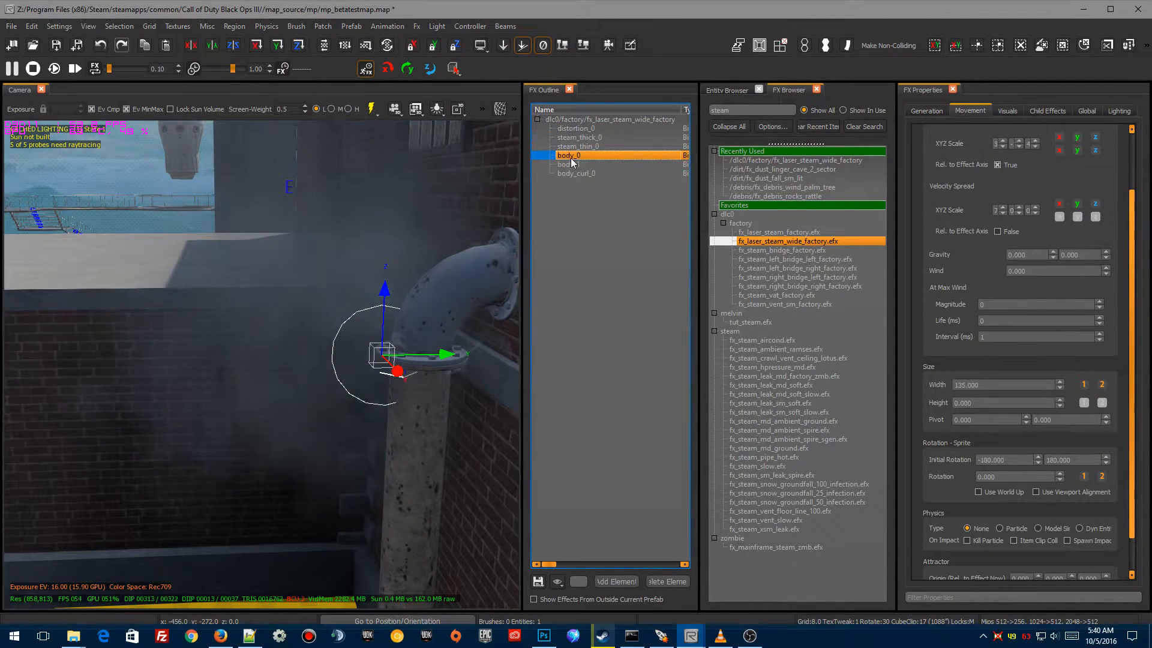
left_click(567, 165)
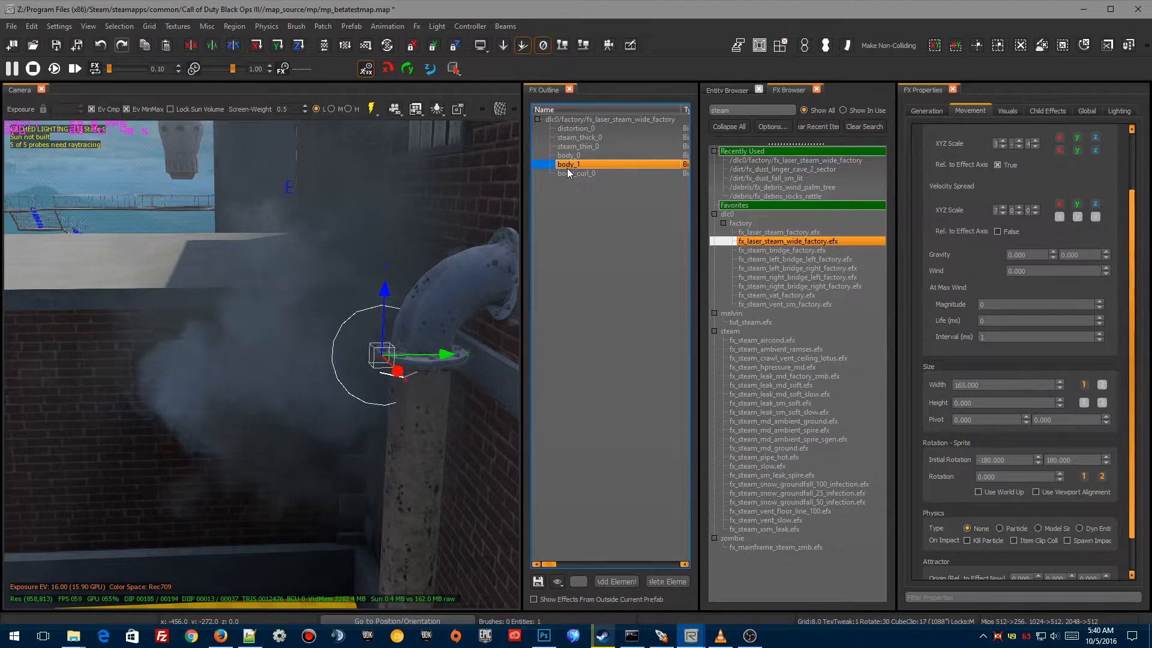
left_click(567, 174)
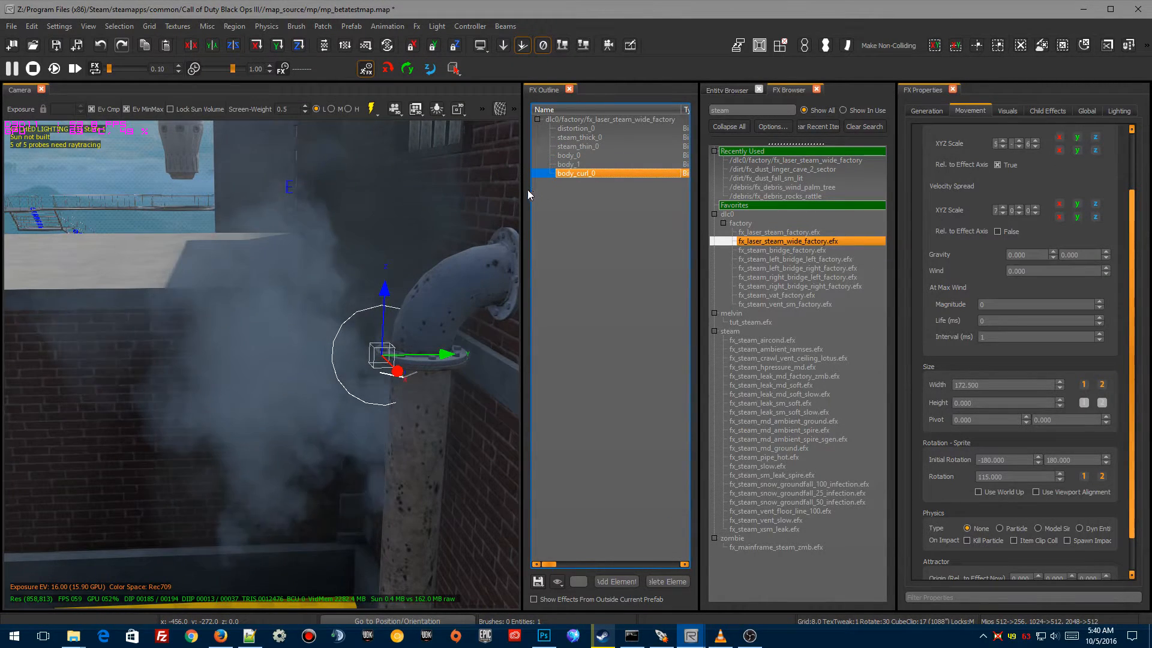
Widen the FX Outline pane across the camera view and examine its columns for the steam effect
left_click_drag(521, 190, 439, 191)
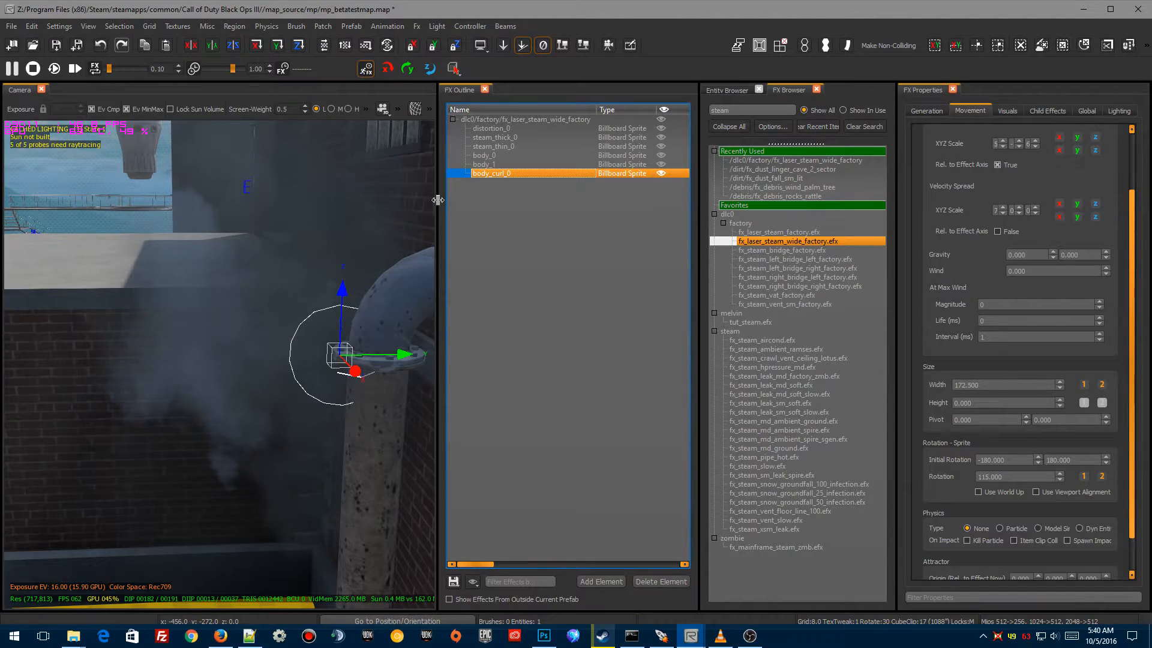
left_click_drag(382, 189, 19, 227)
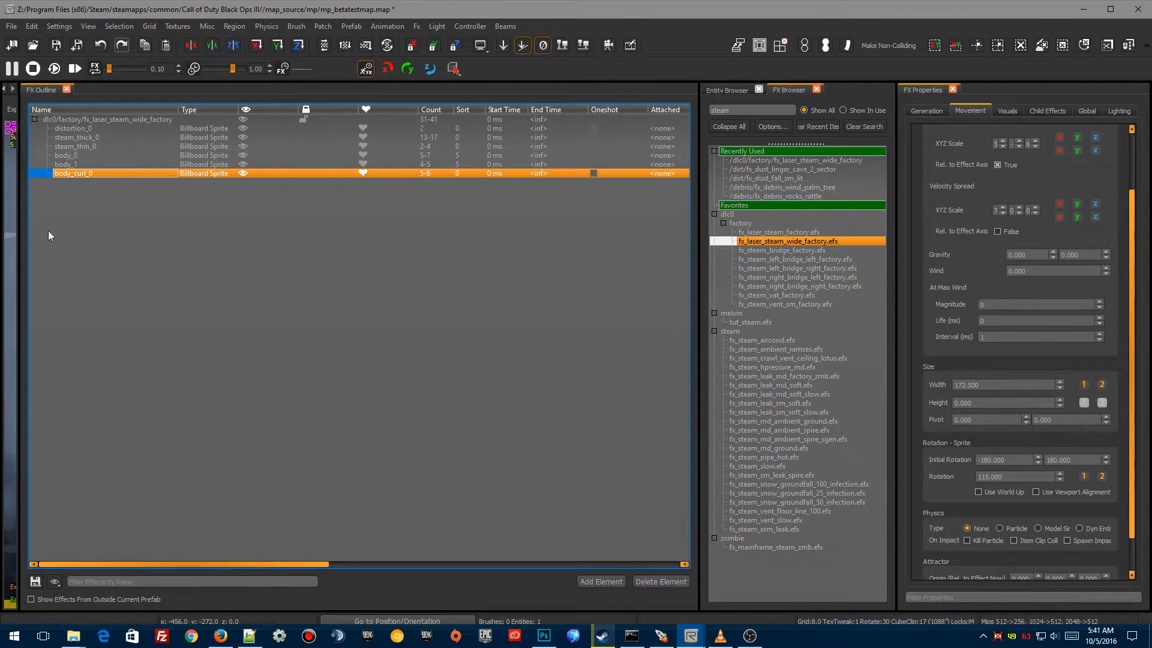
left_click(423, 119)
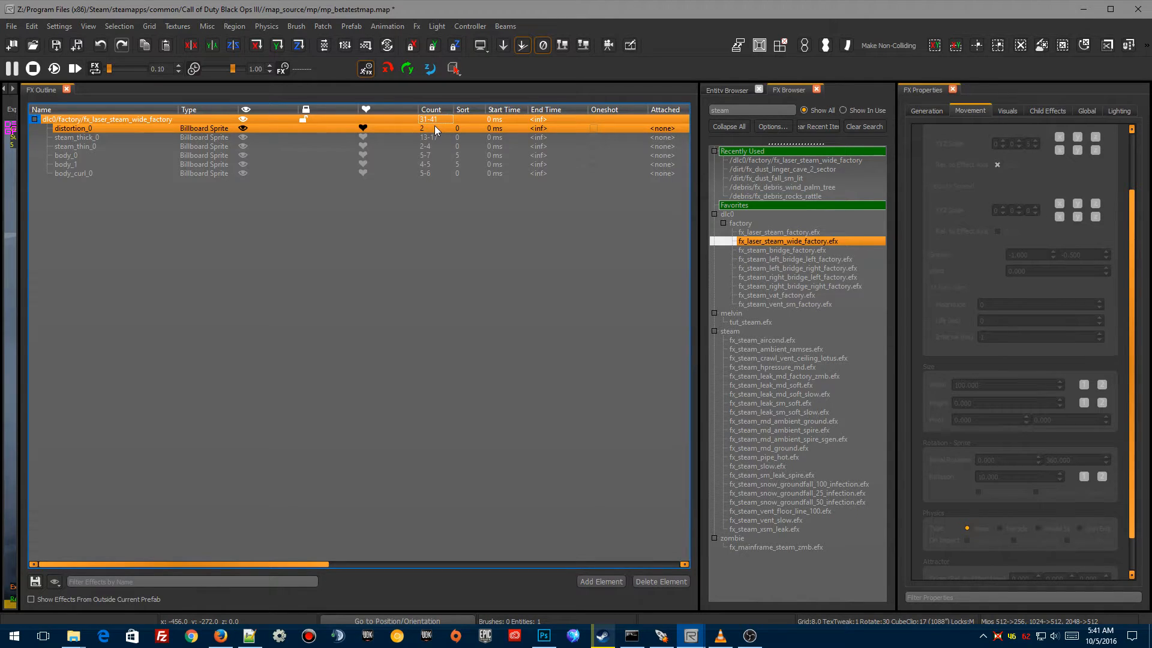
Hide the distortion_0, steam_thick_0 and steam_thin_0 elements, narrowing the FX Outline pane to uncover the camera view
left_click(241, 130)
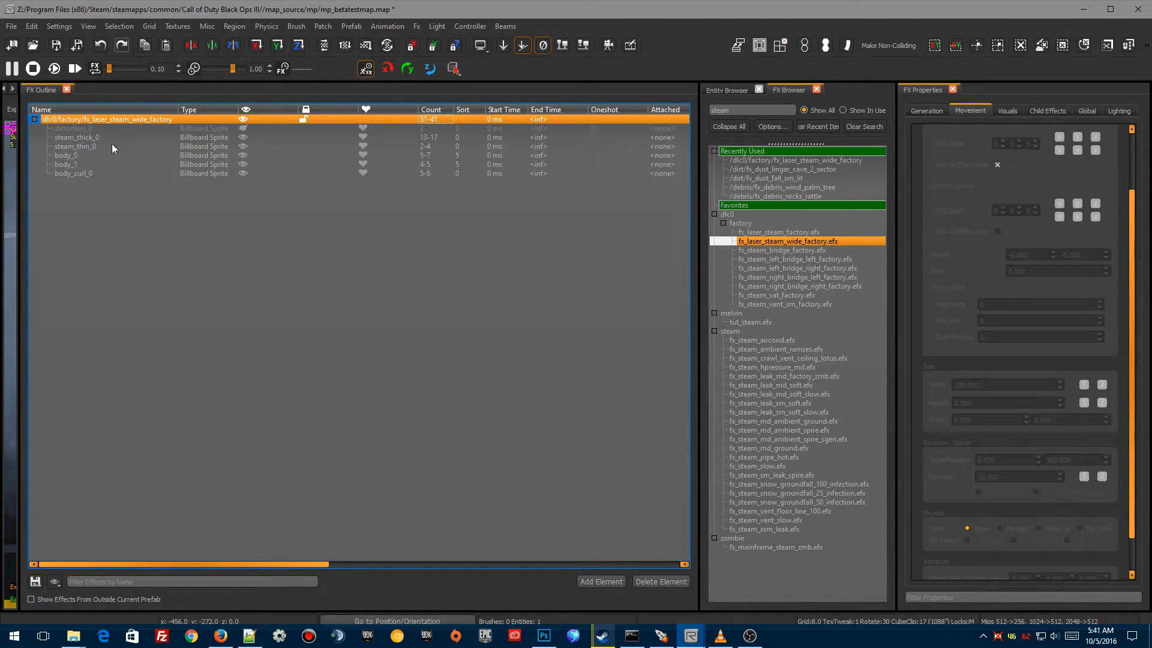
left_click(17, 190)
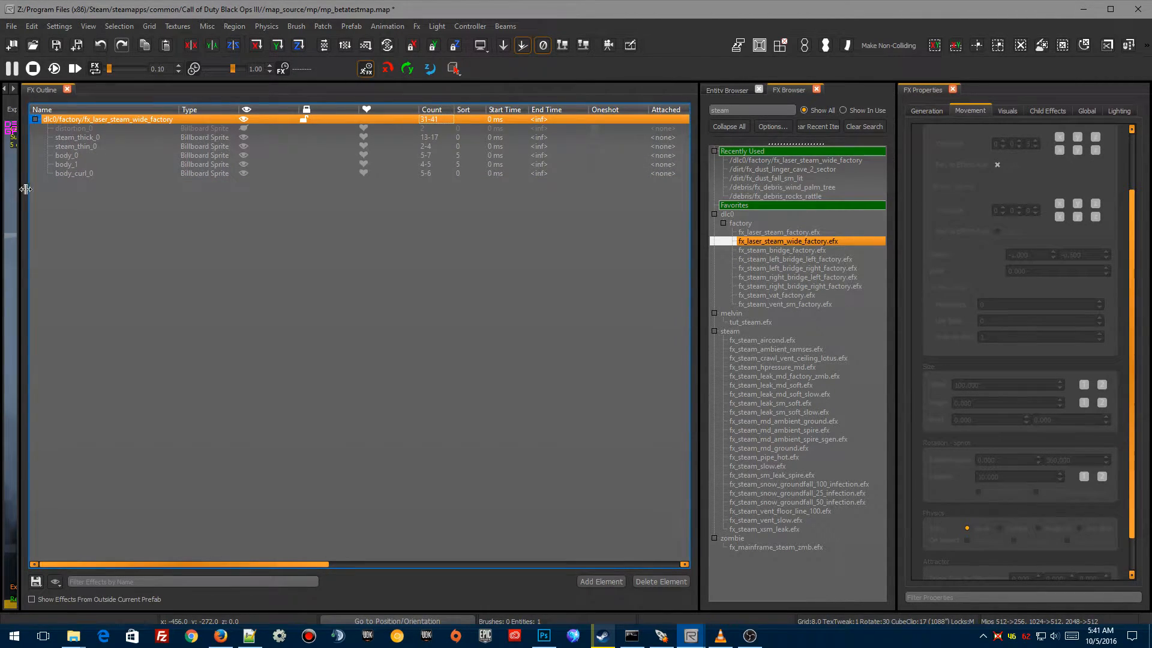
left_click_drag(511, 229, 433, 226)
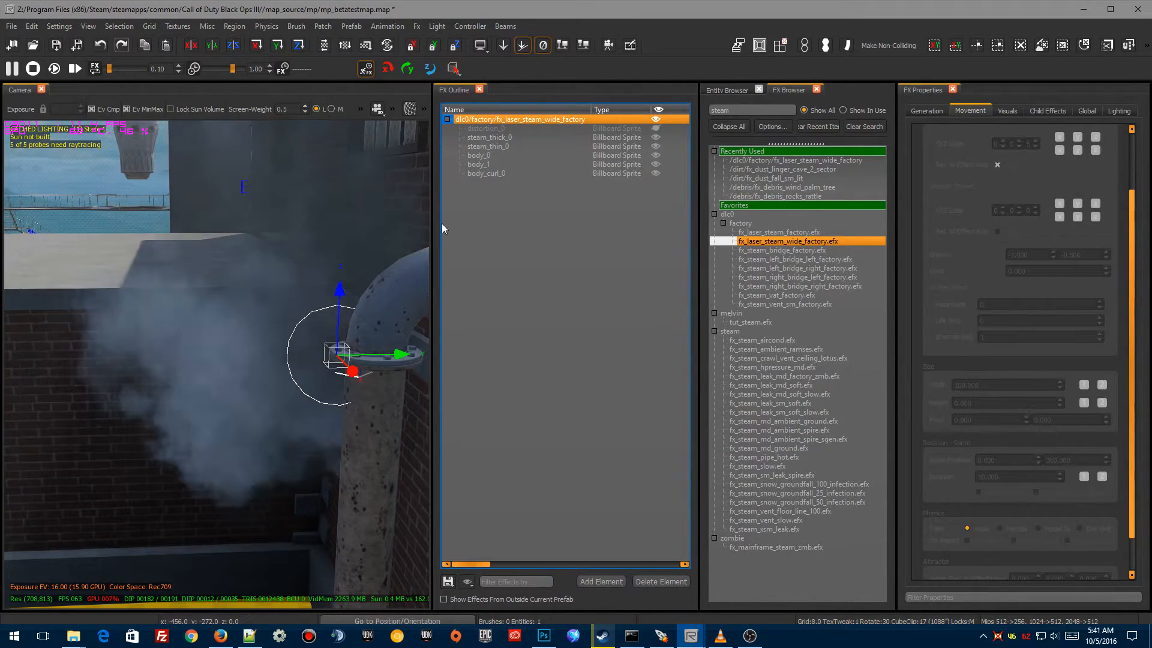
left_click(651, 138)
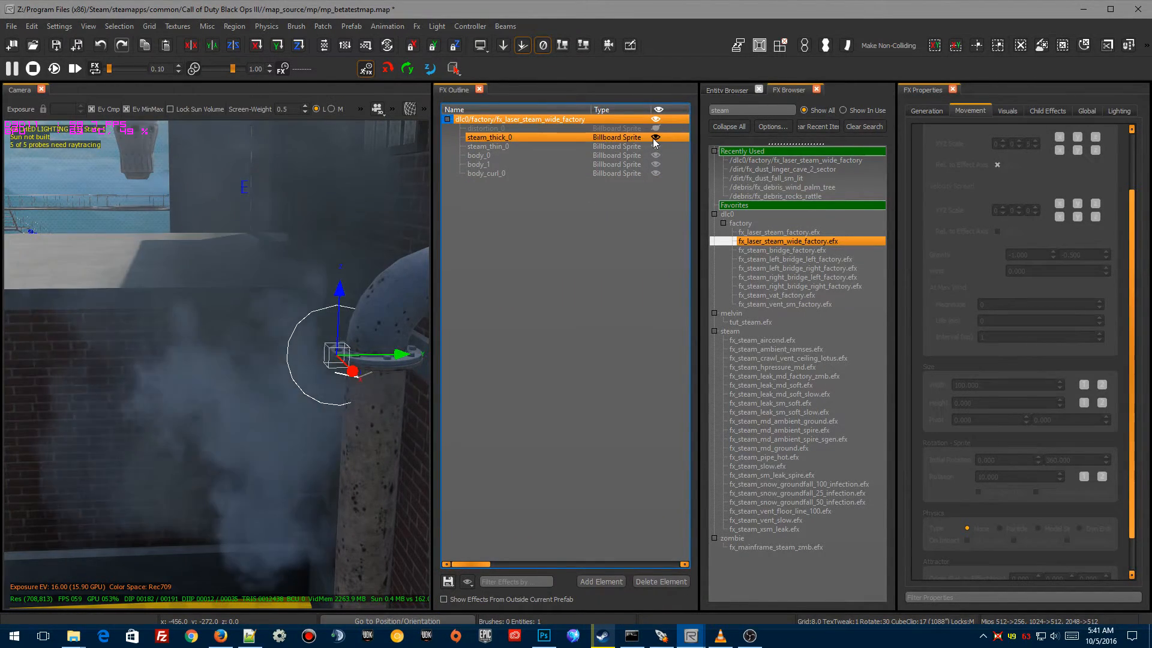
left_click(655, 137)
left_click(656, 147)
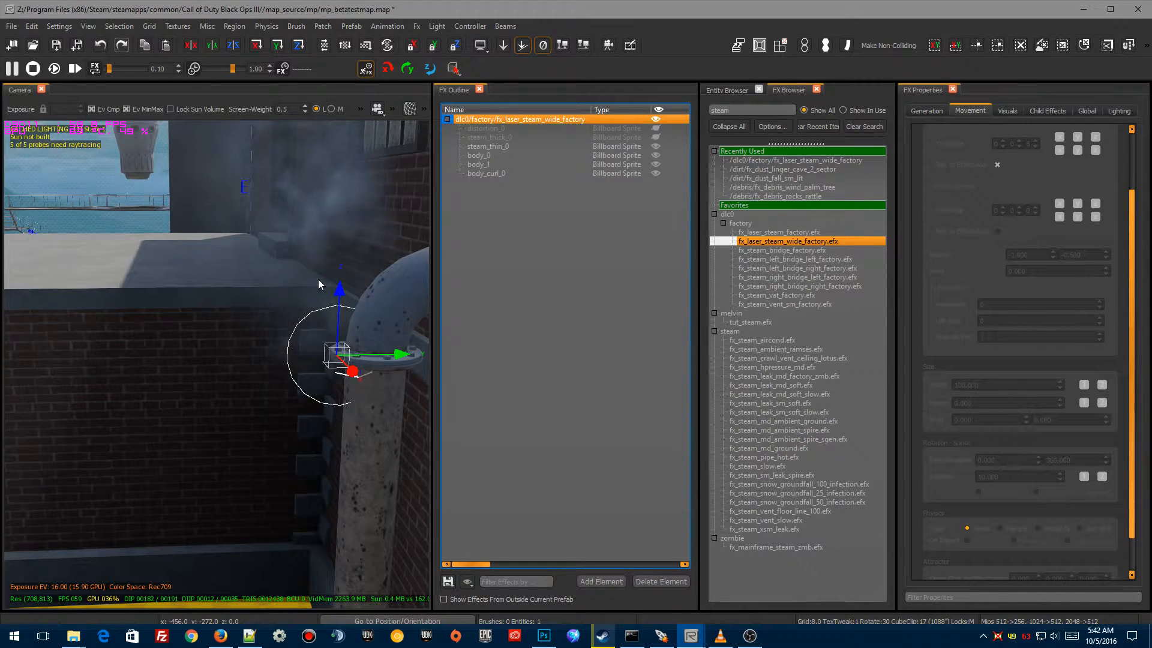
left_click(655, 147)
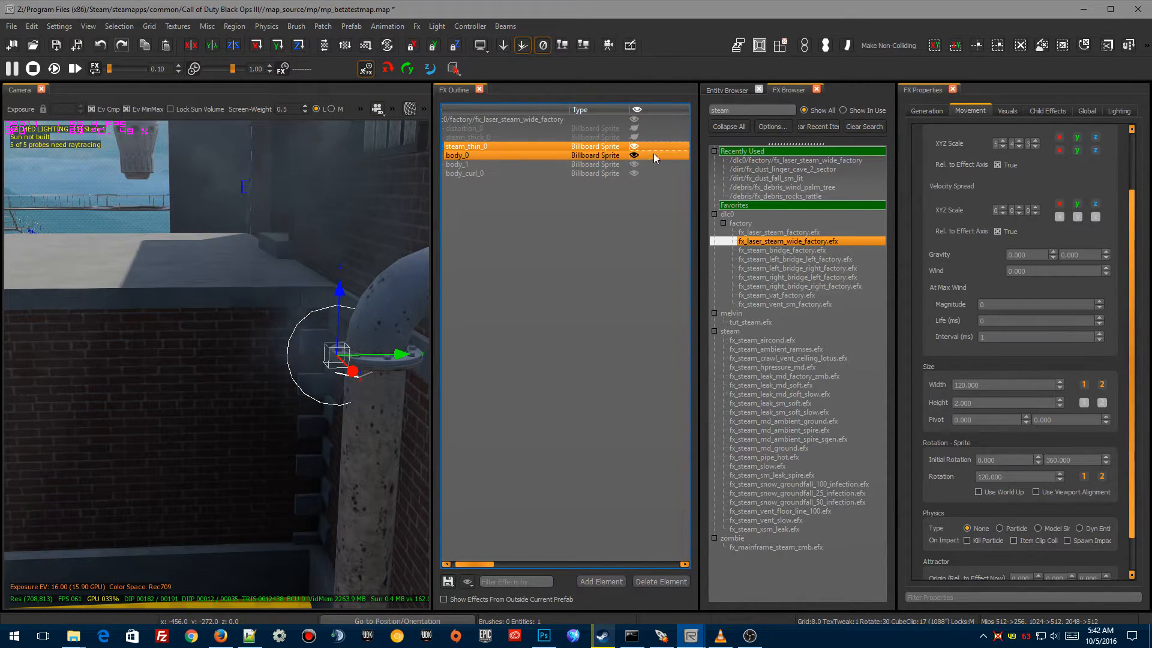
left_click(633, 147)
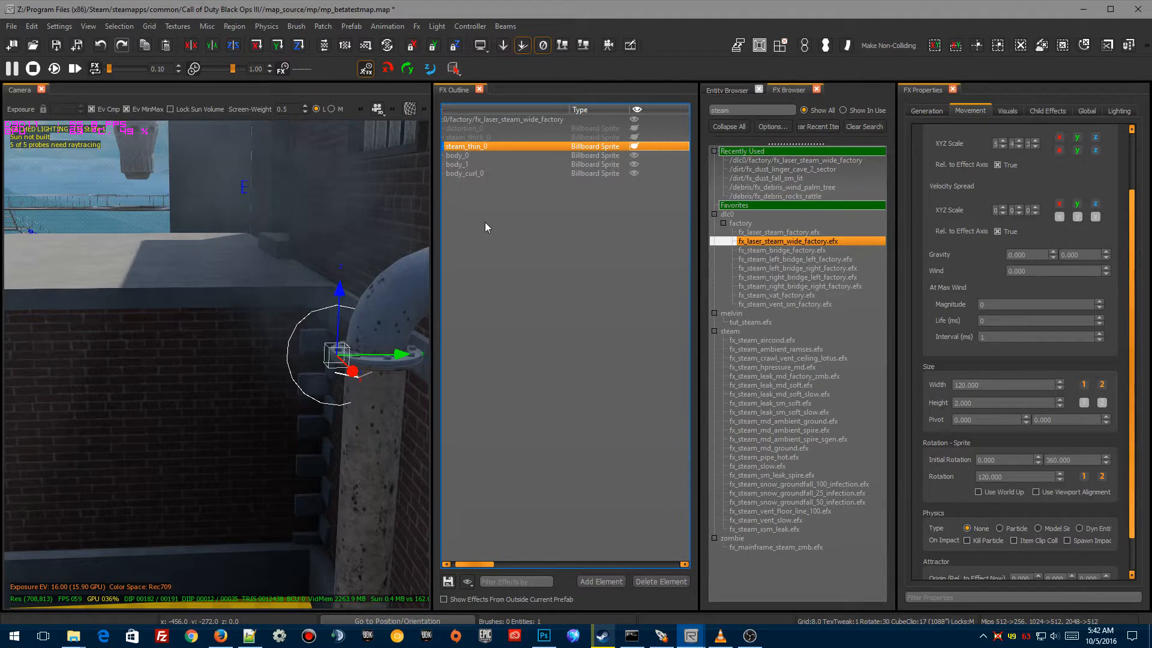
left_click_drag(475, 563, 462, 564)
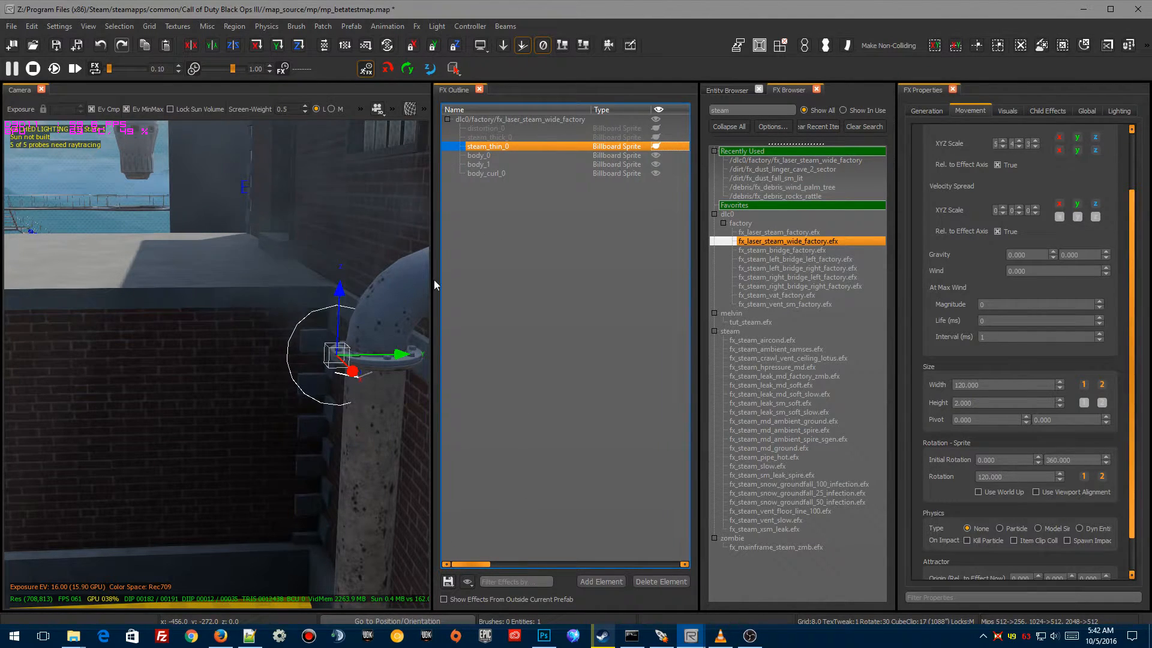
Save the steam effect as tut_steam.efx in the personal effects folder under fx, replacing the existing file
left_click(512, 120)
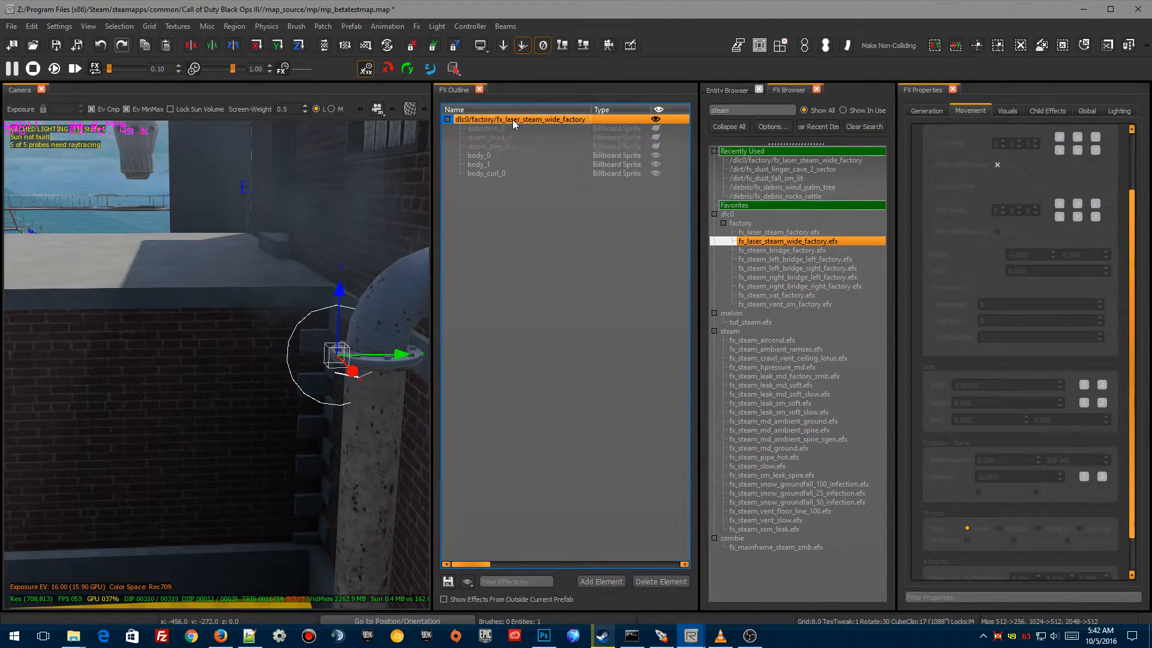
right_click(513, 120)
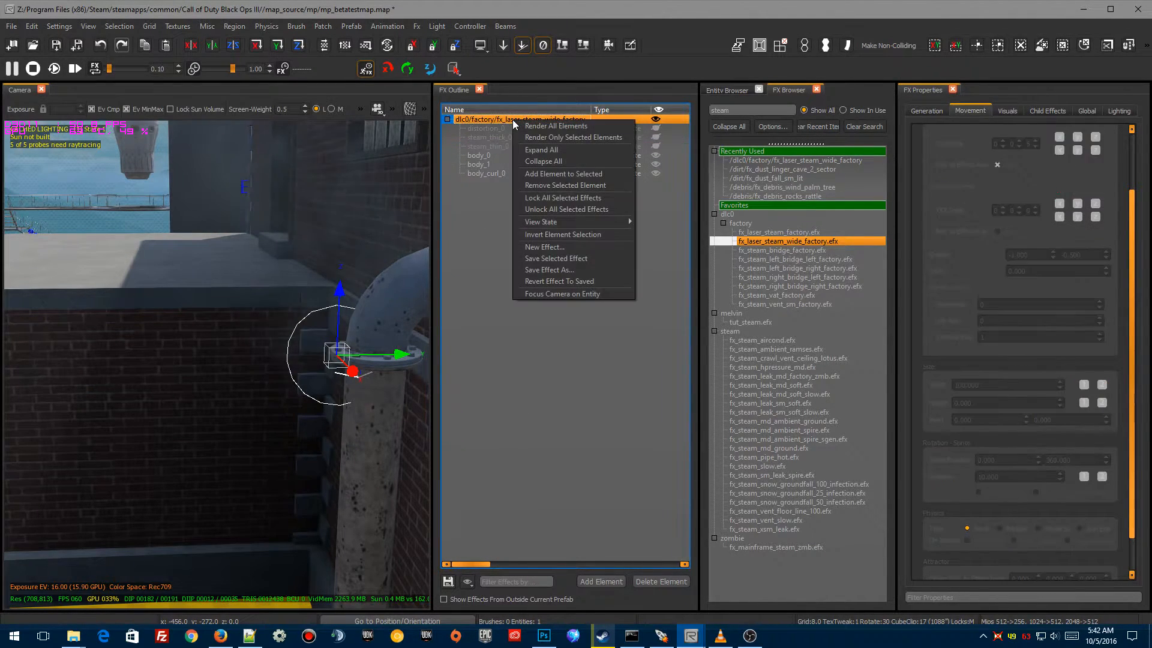
left_click(544, 273)
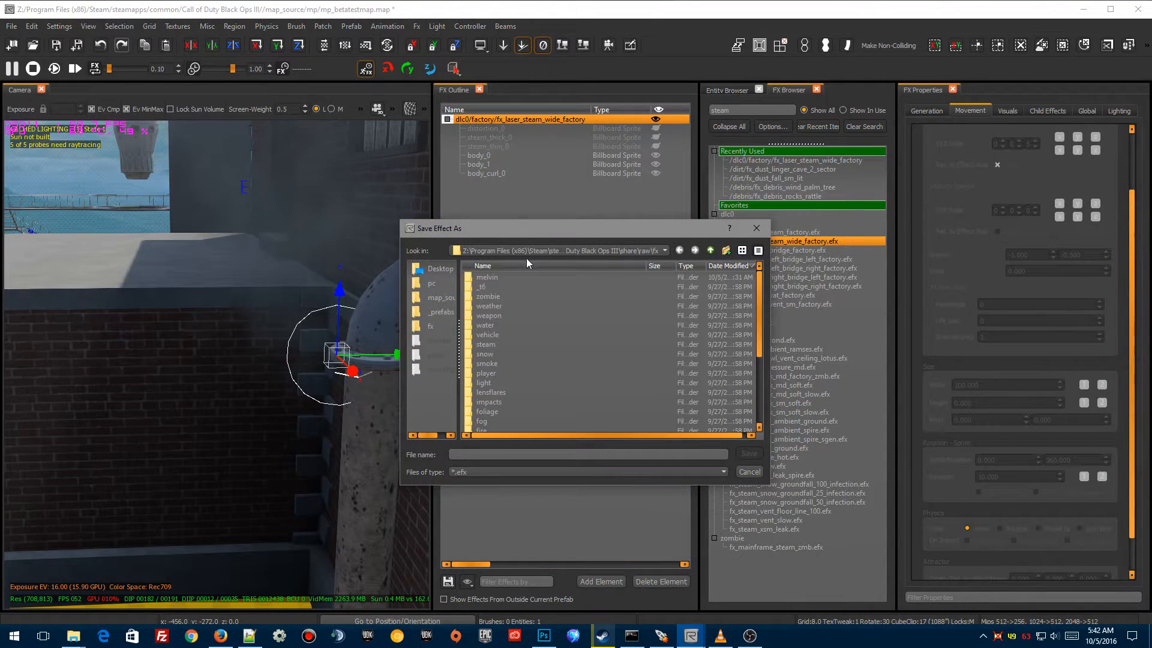
left_click(486, 278)
double_click(486, 278)
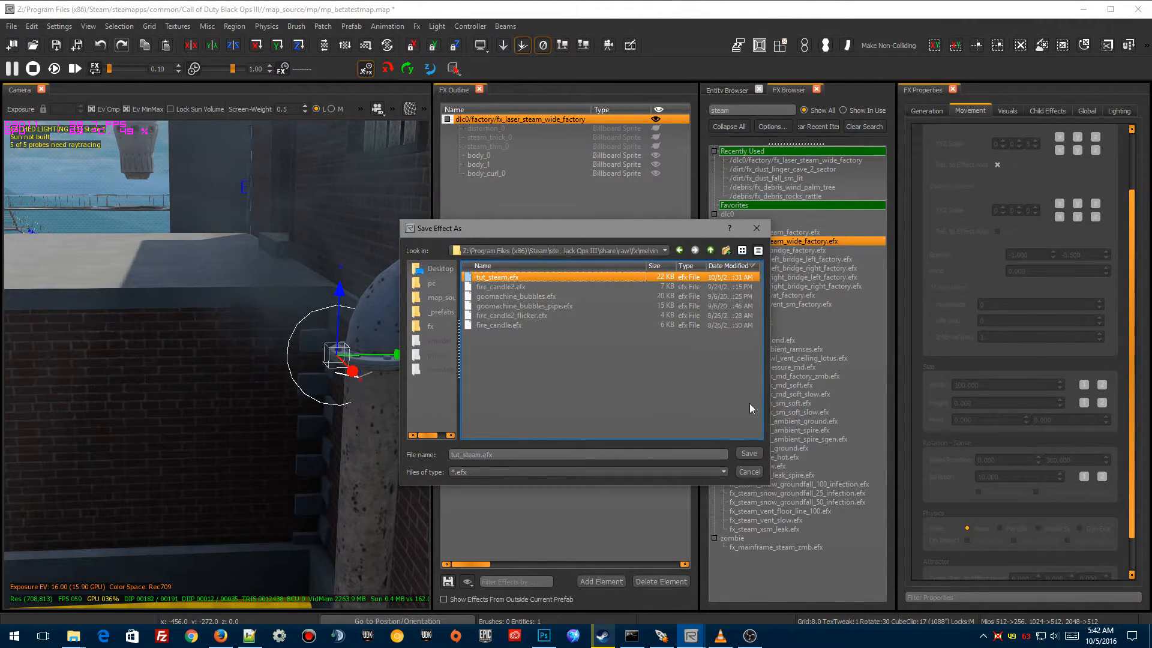
left_click(748, 454)
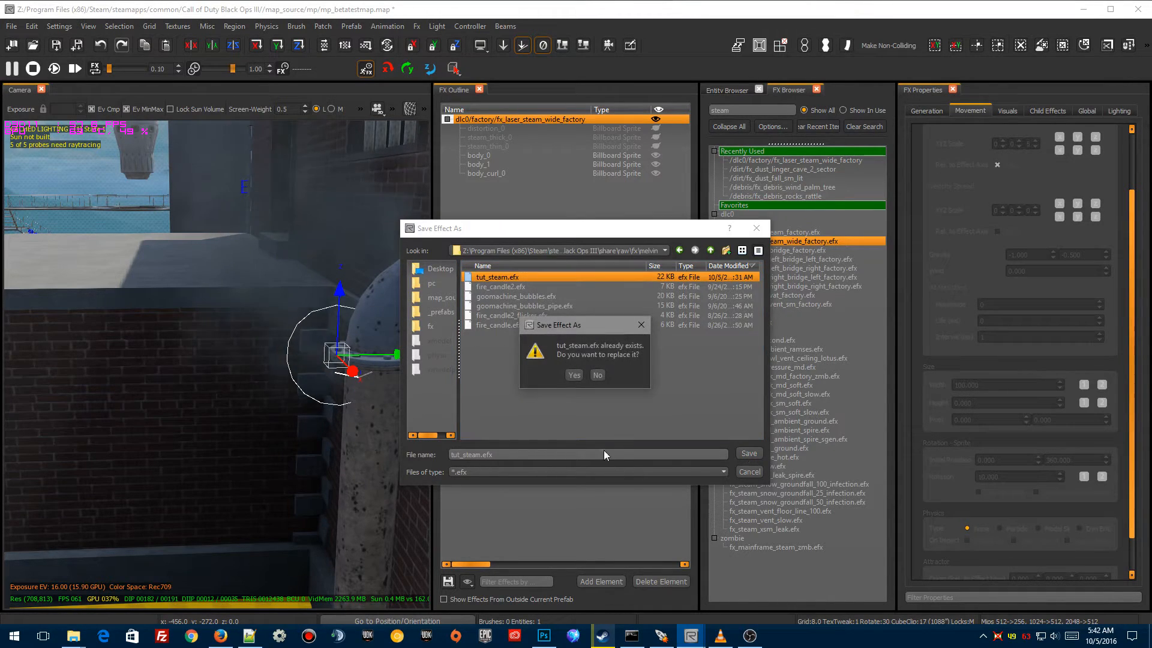
left_click(574, 376)
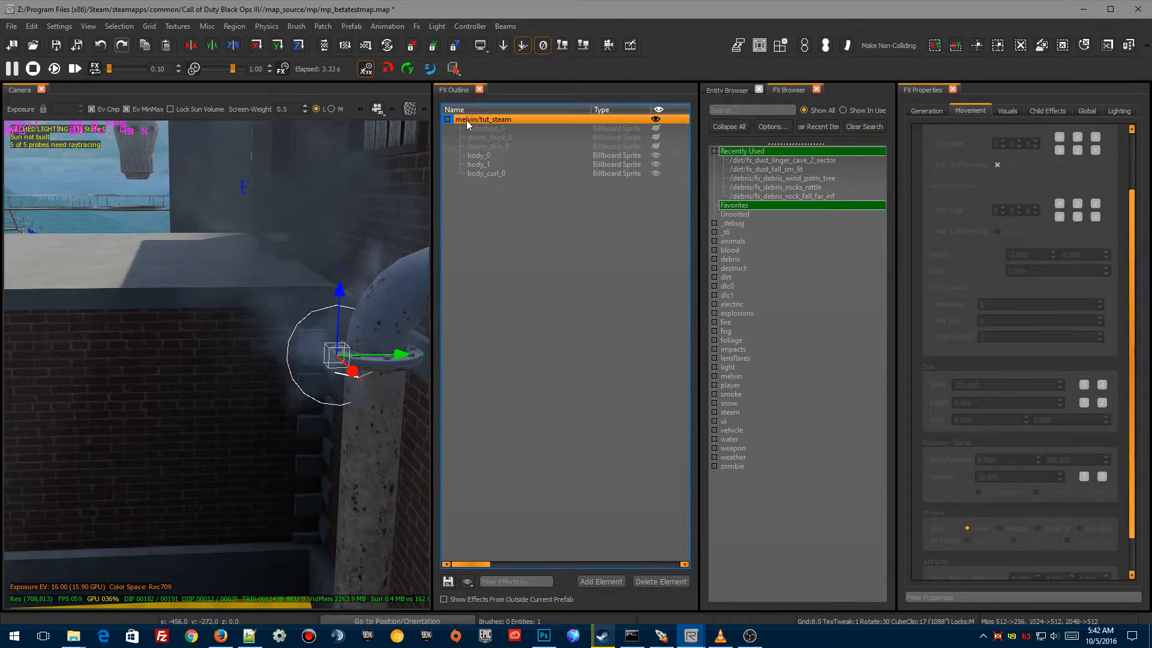
Display the generation properties and turn the distortion_0, steam_thick_0 and steam_thin_0 elements visible again
left_click(510, 129)
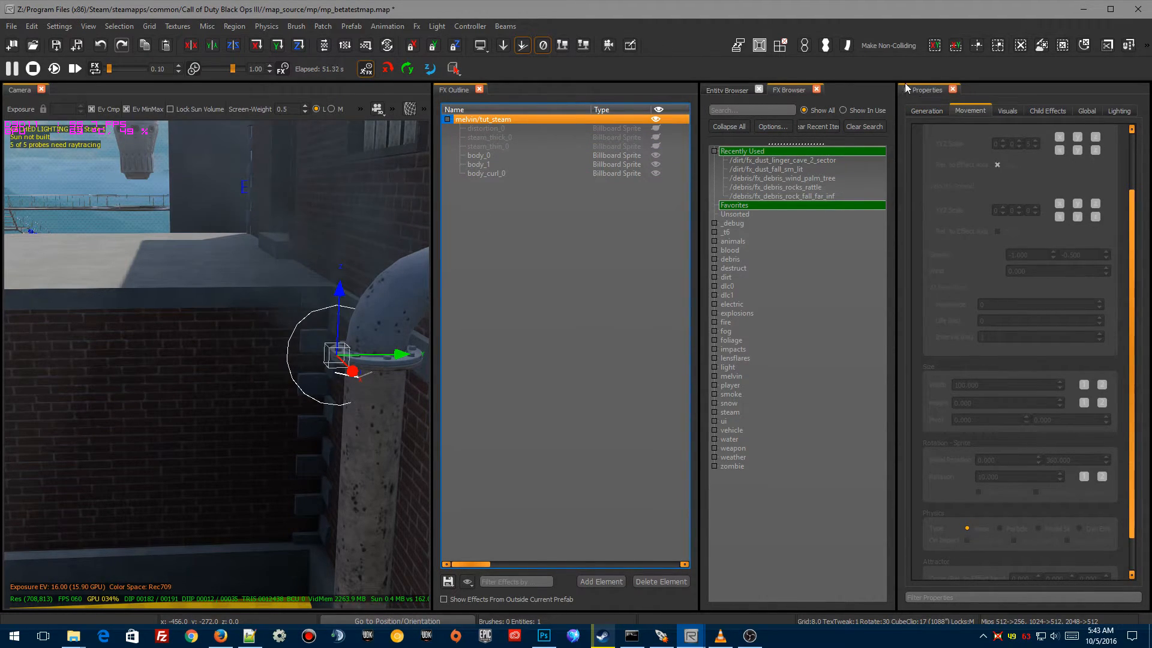
left_click(926, 112)
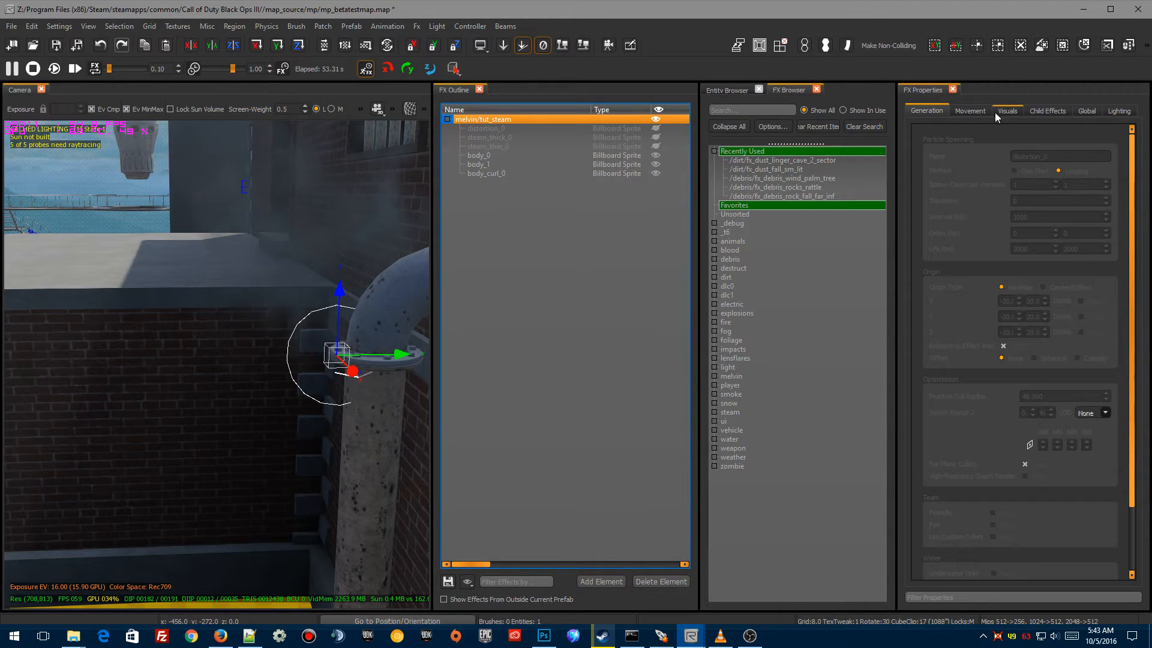
left_click(491, 129)
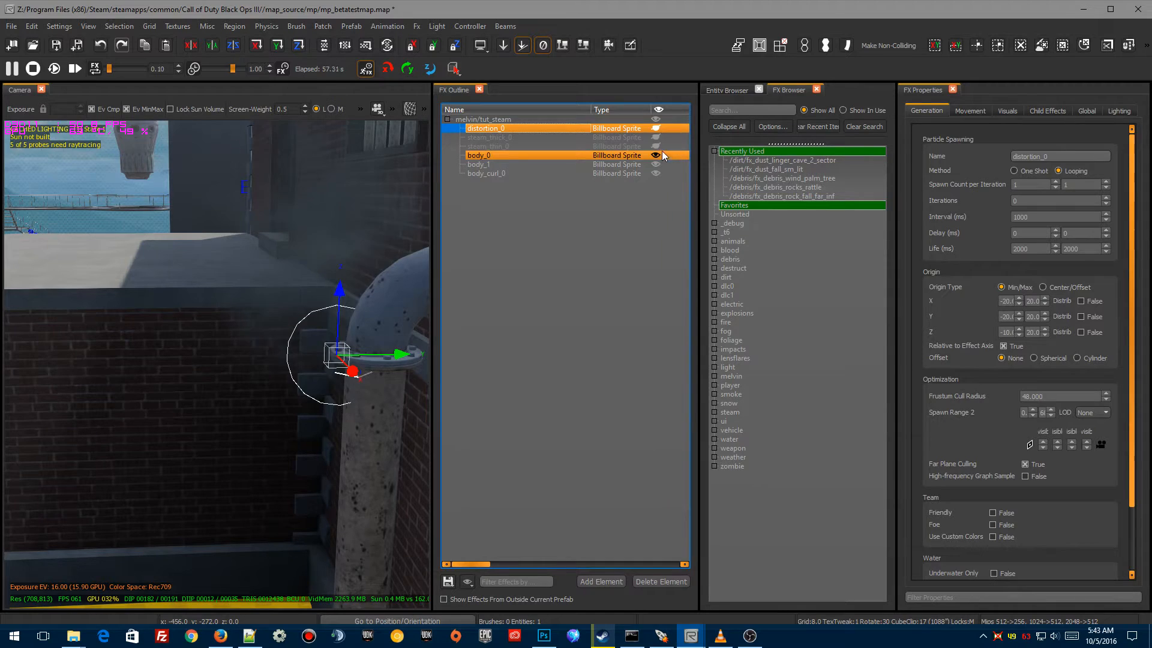
left_click(655, 129)
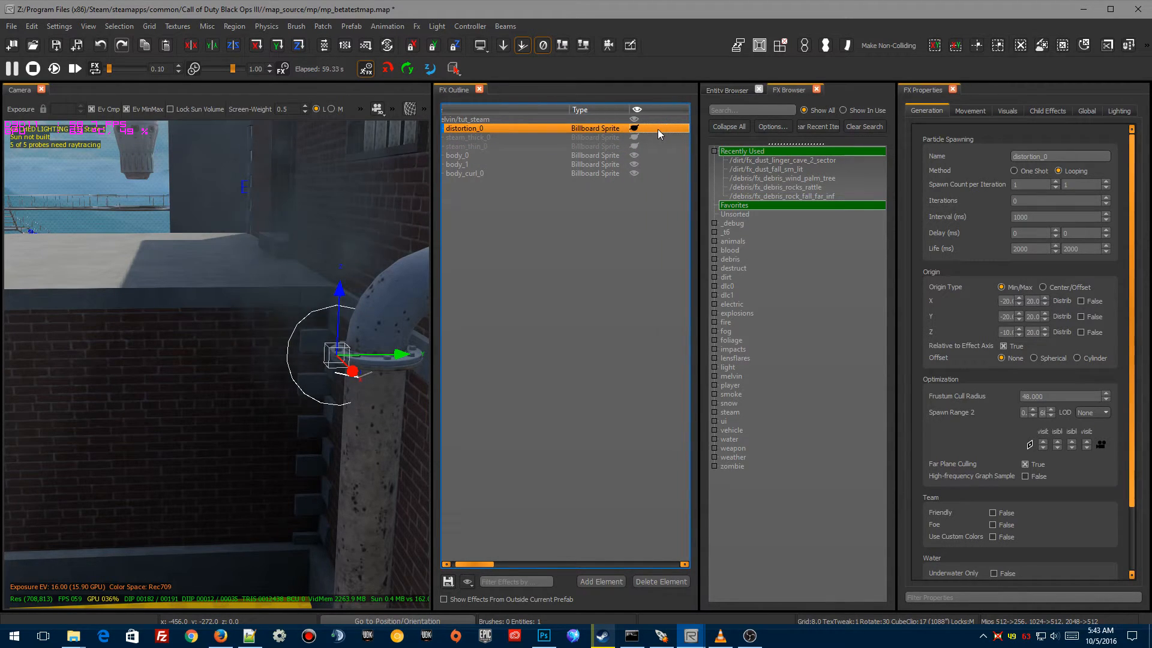
left_click(634, 129)
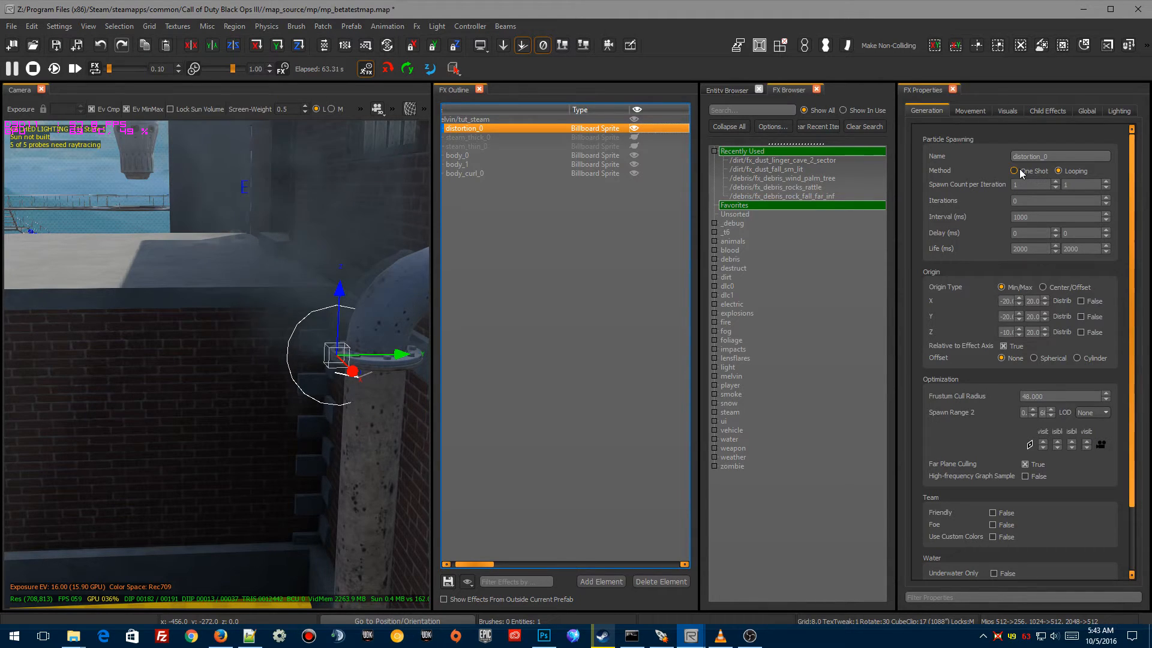
left_click(634, 138)
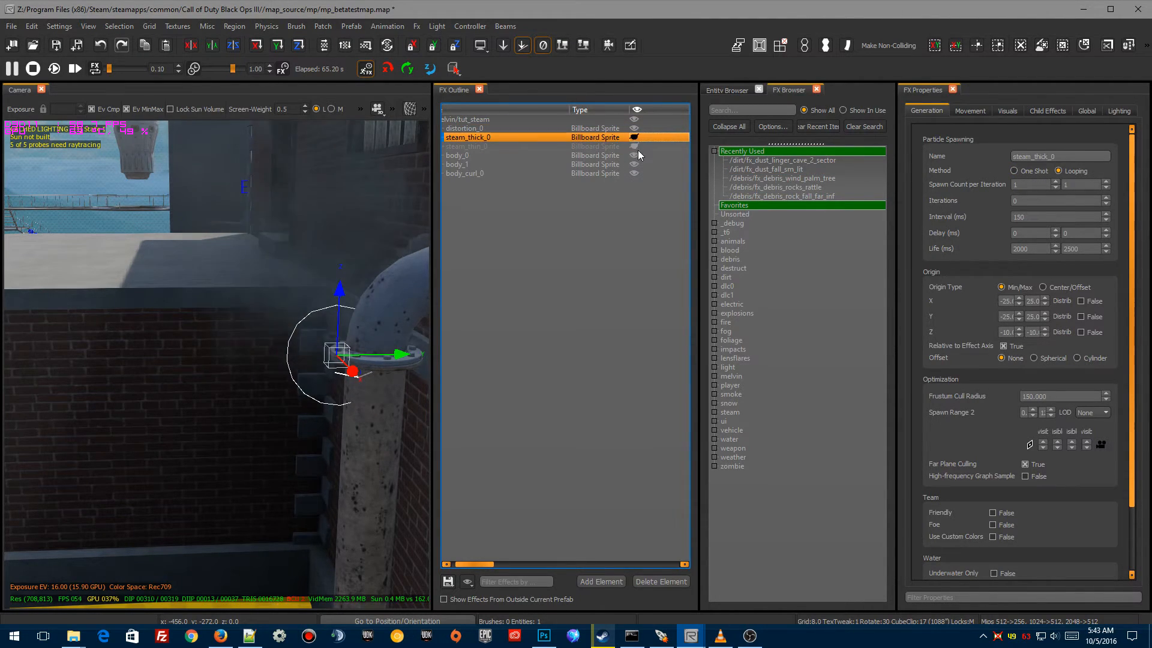
left_click(635, 137)
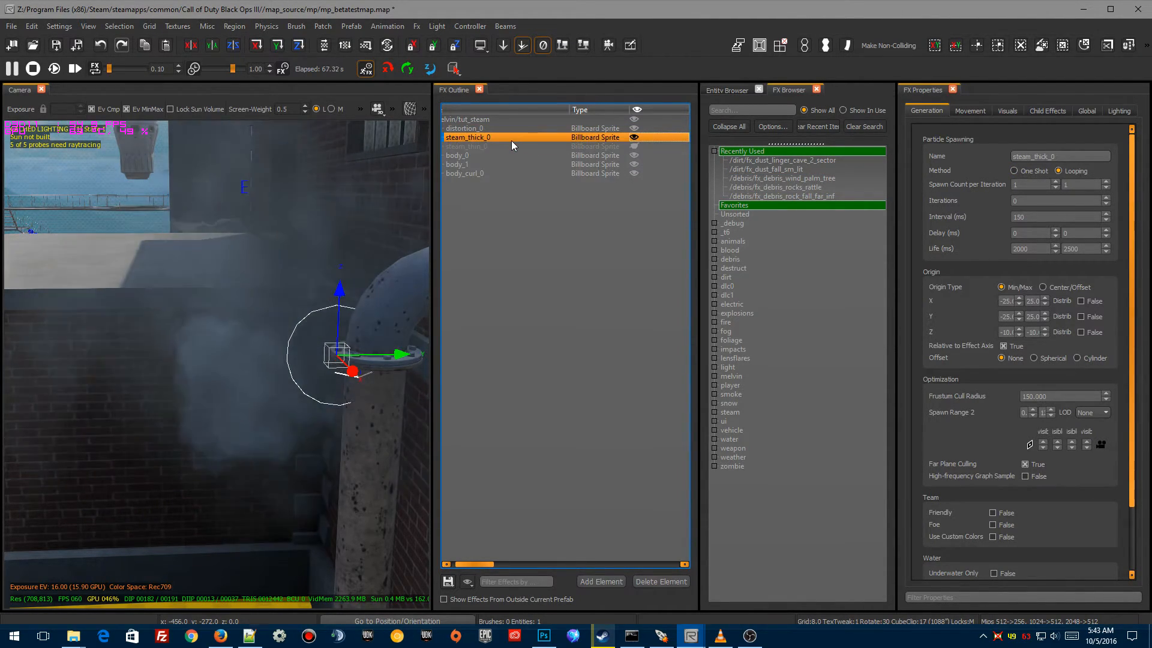
left_click(654, 157)
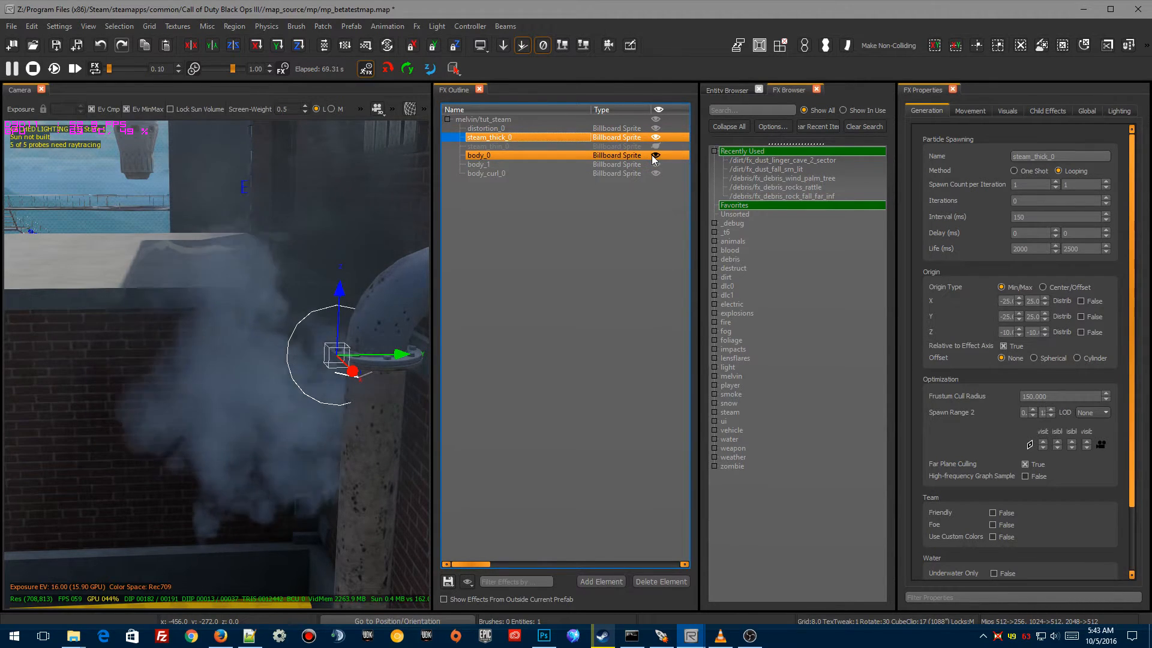
left_click(634, 146)
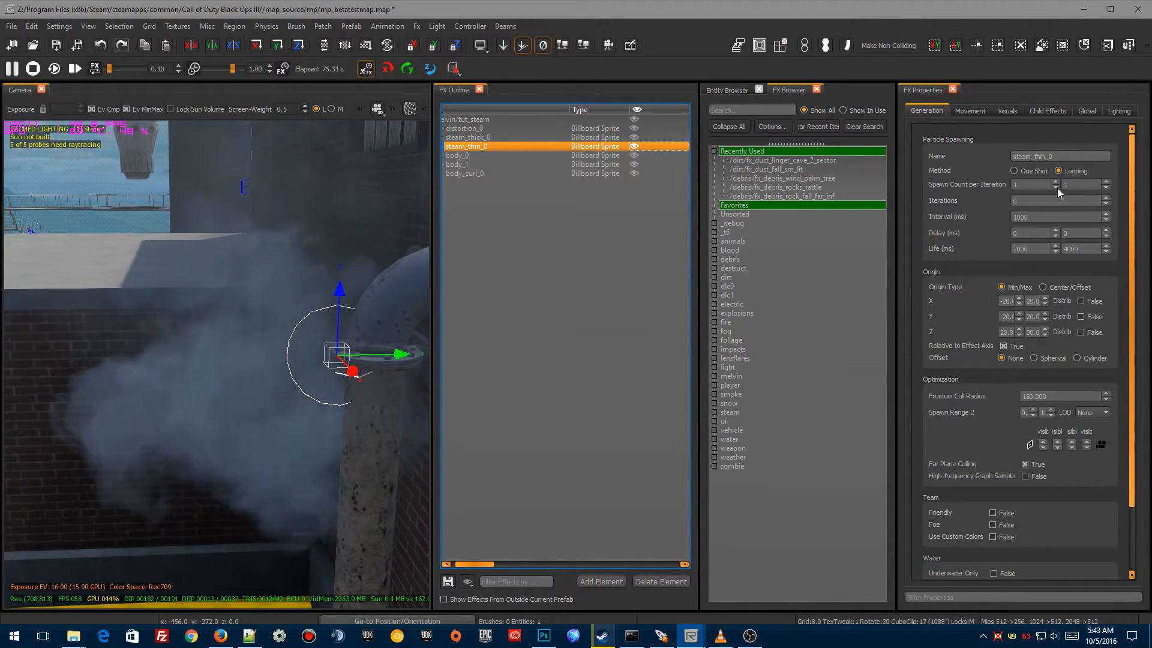
Set the particle spawning method of steam_thin_0 and distortion_0 to One Shot
left_click(1014, 171)
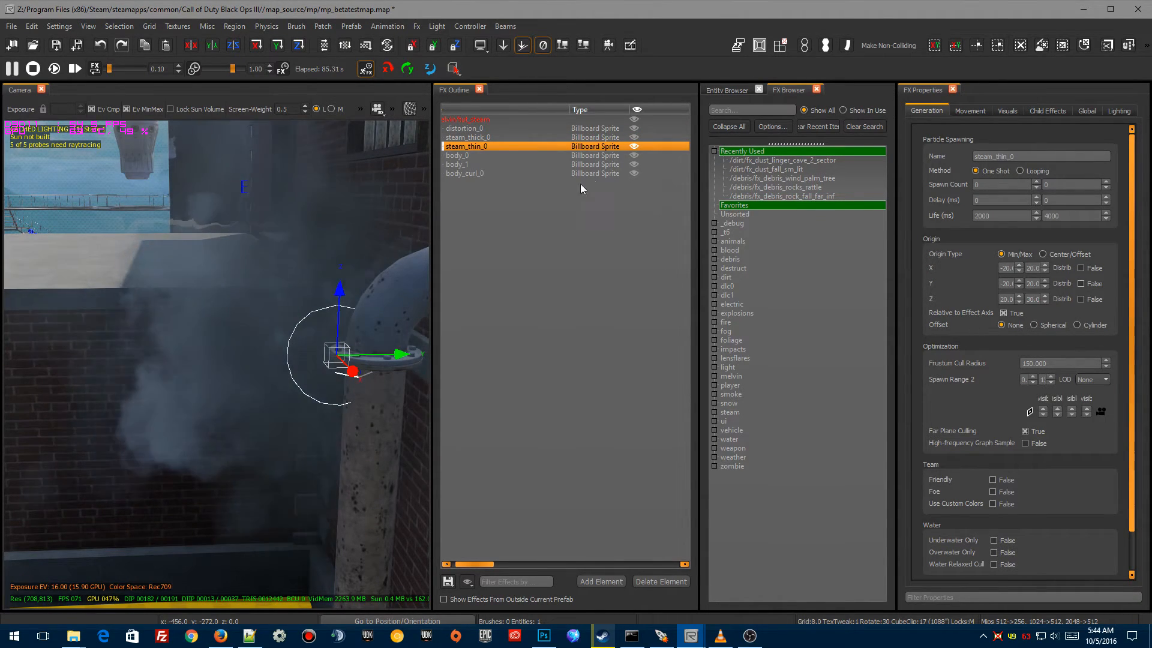
left_click(548, 128)
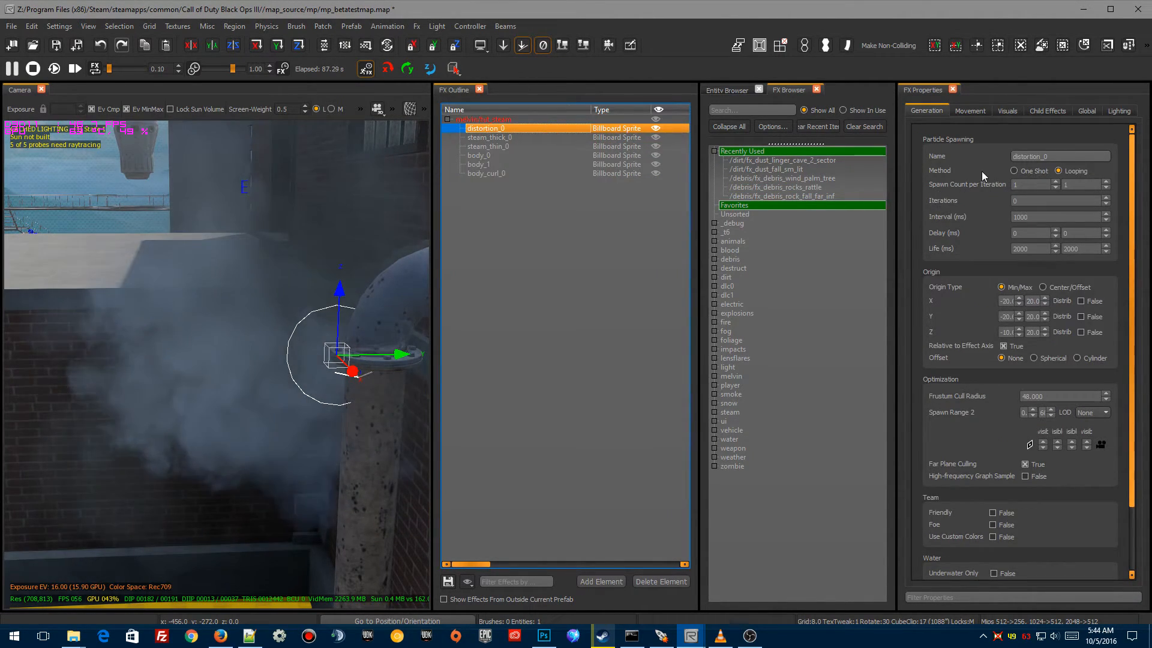
left_click(1014, 171)
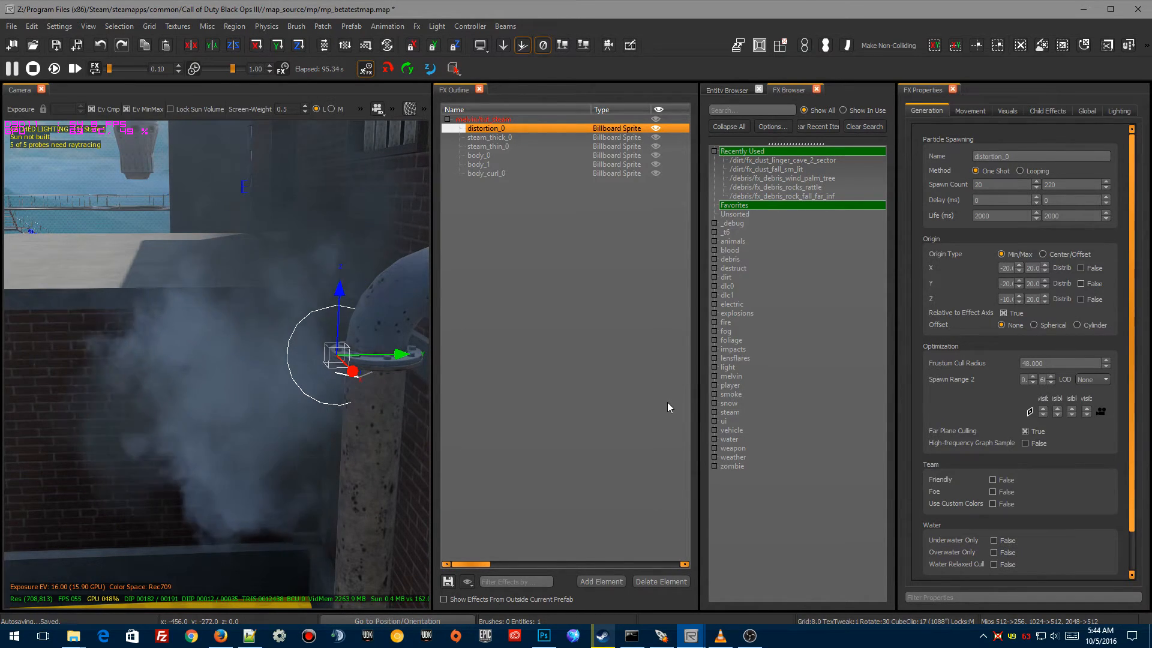
Add a new element to the tut_steam effect
right_click(502, 130)
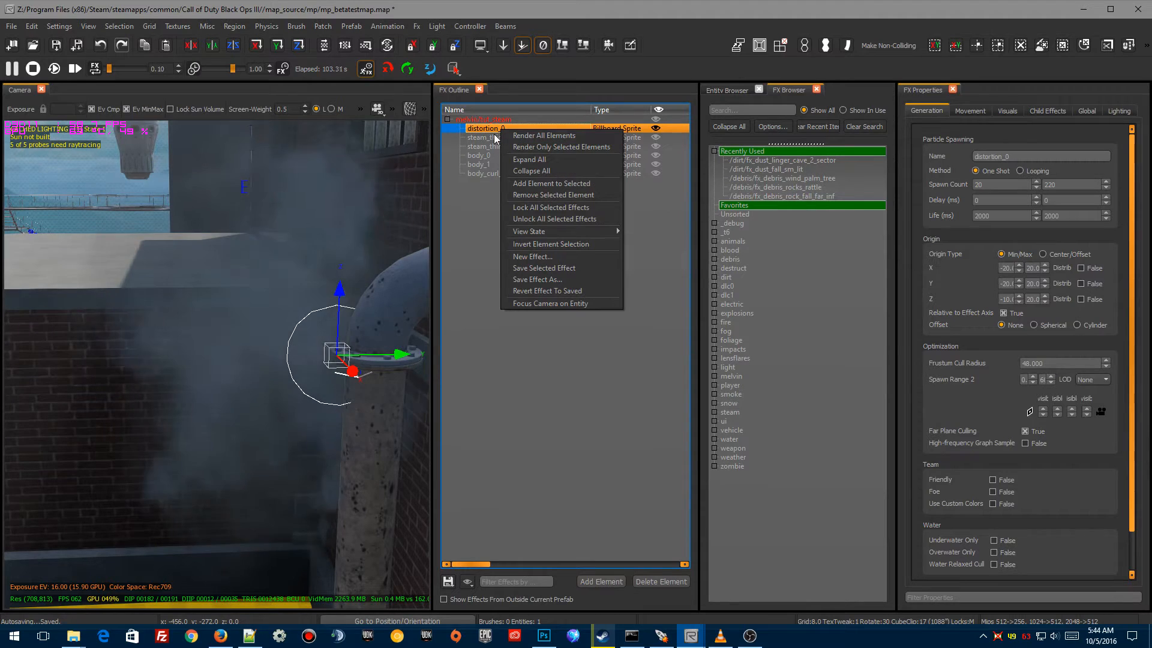
left_click(528, 183)
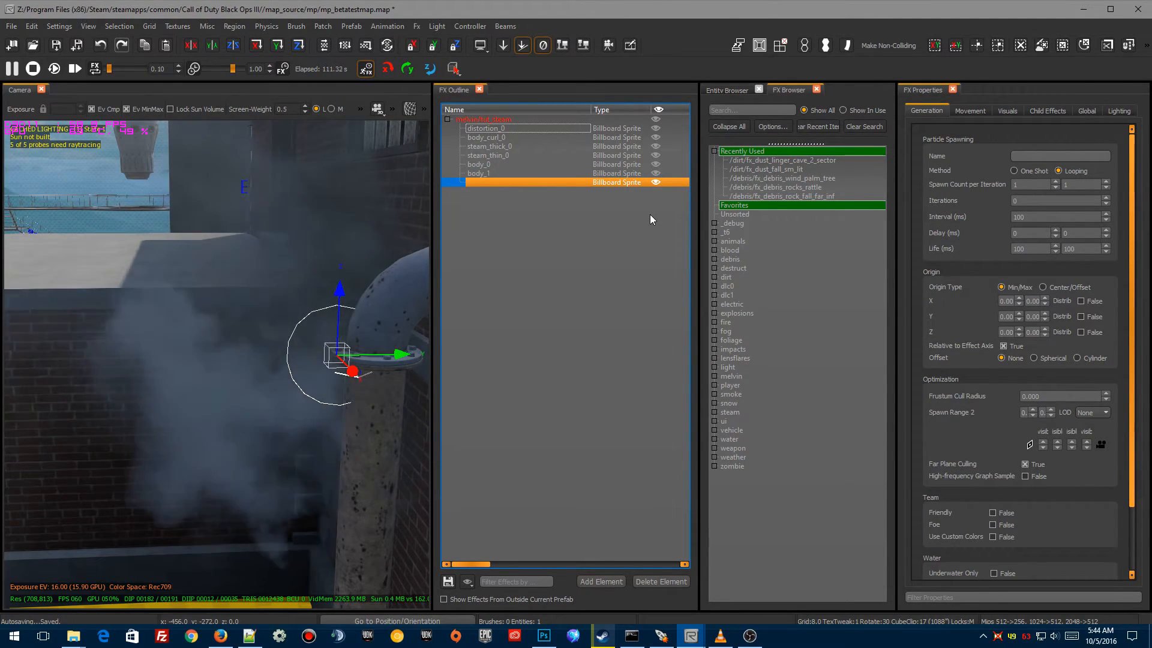
Remove the unnamed new element from the tut_steam effect
left_click(540, 181)
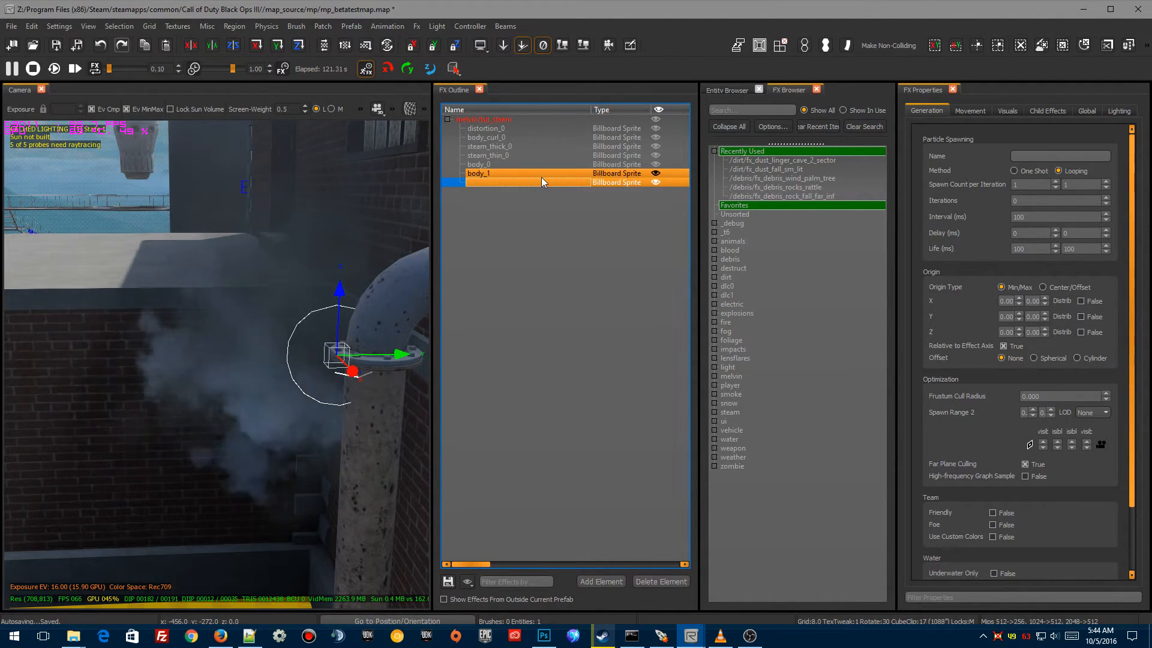
right_click(526, 182)
mouse_move(558, 283)
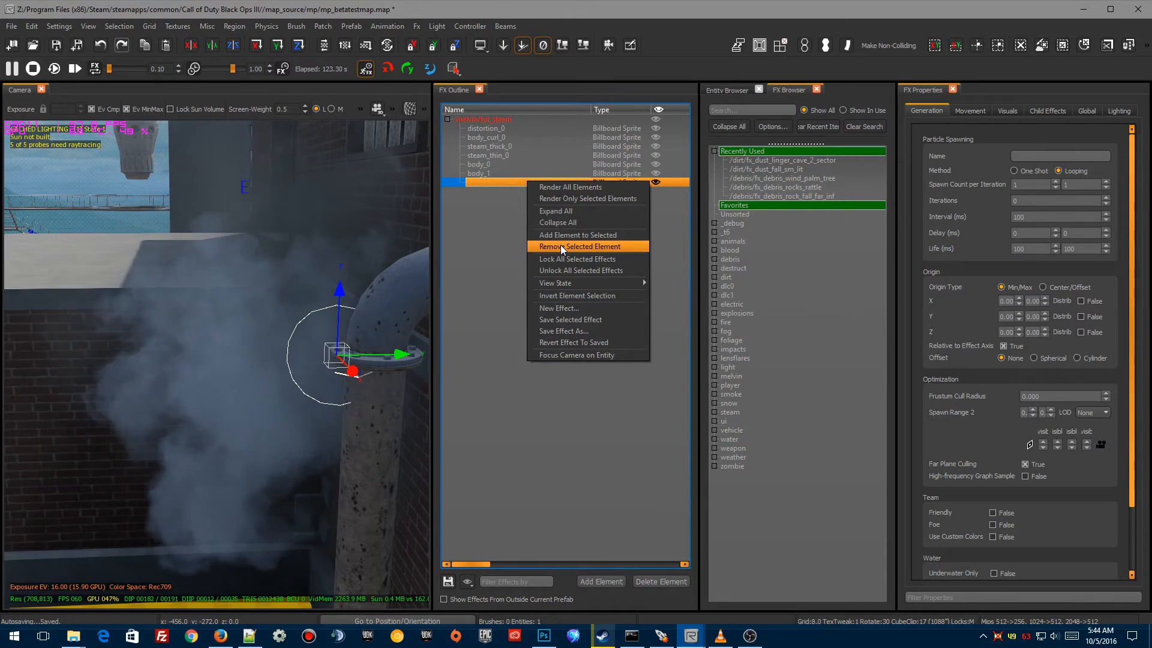
left_click(561, 246)
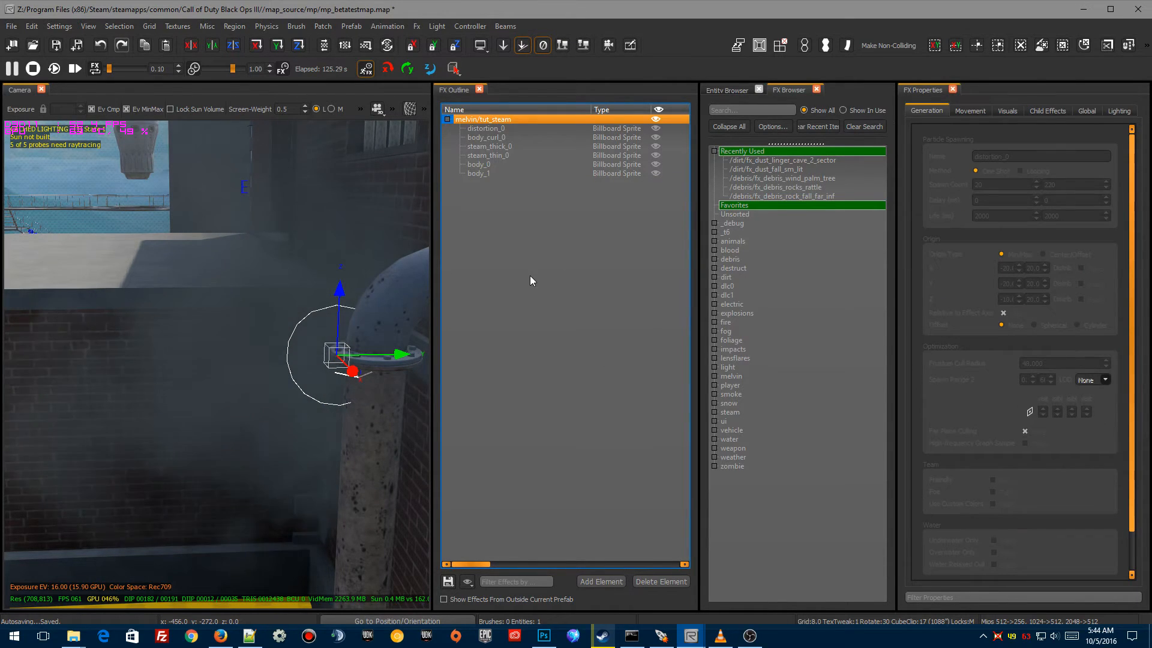